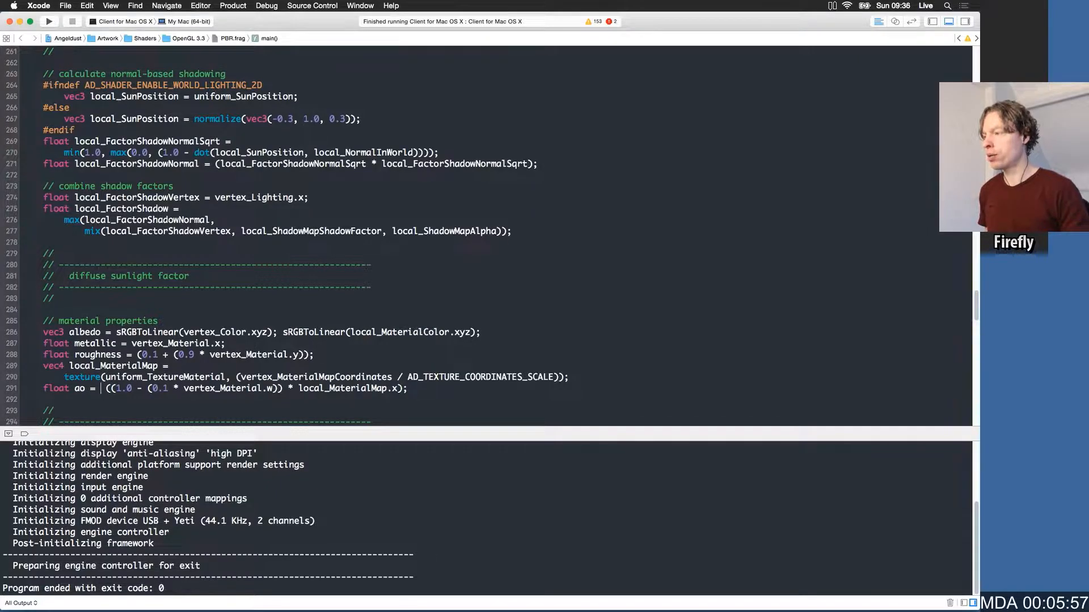
# Step: Try local_TextureColor.y as the value of the ao variable in the PBR.frag shader
pyautogui.write('local_TextureColor.y;')
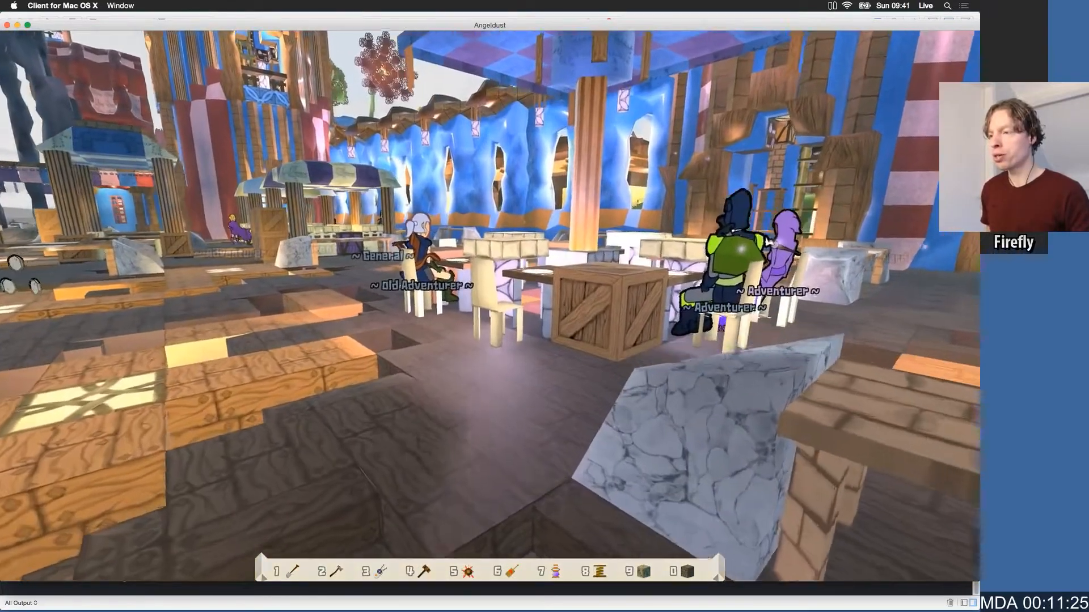
# Step: Move around the running Angeldust game world to examine the wood, stone and wall surfaces up close
pyautogui.press('s')
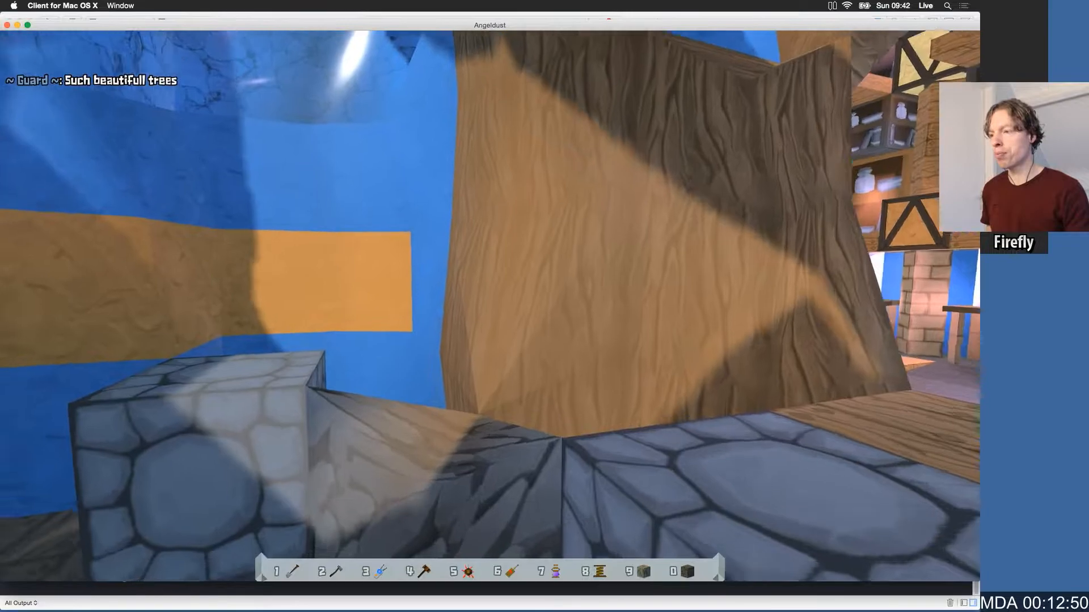
pyautogui.press('w')
pyautogui.press('space')
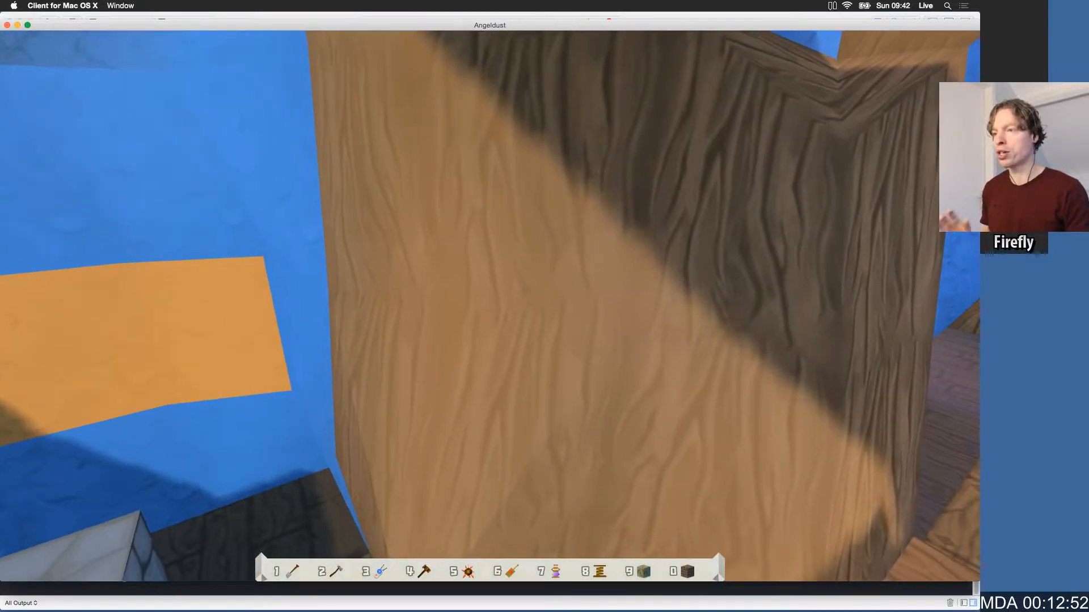
pyautogui.press('s')
pyautogui.press('space')
pyautogui.press('space')
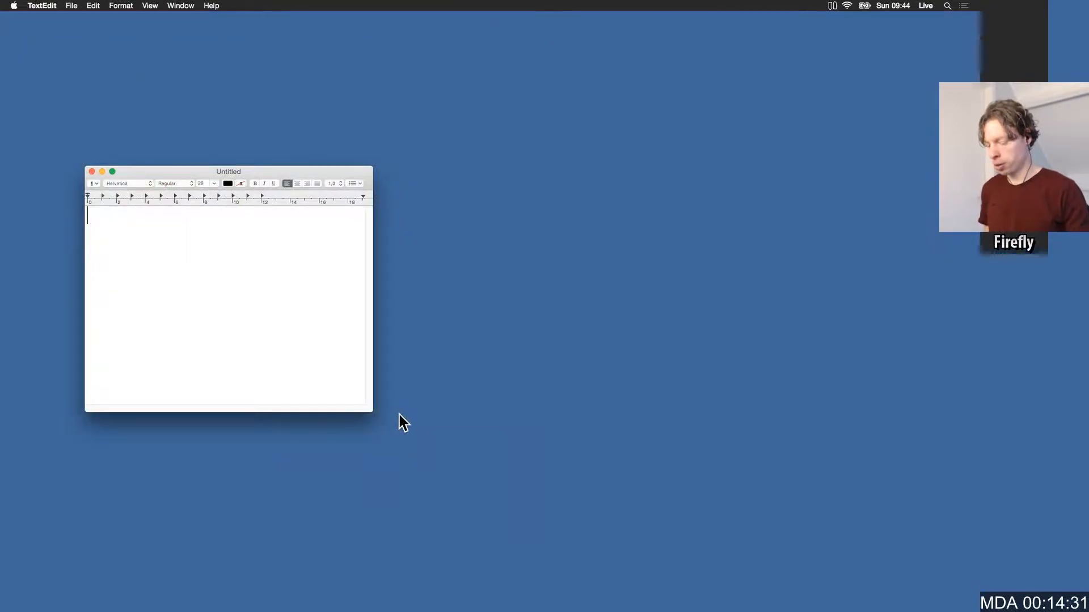
# Step: In TextEdit, write the heading "PBR style textures" and an "albedo channel" entry explained as "the base color of the surface"
pyautogui.write('PBR style textures')
pyautogui.press('Return')
pyautogui.write('– albedo channel')
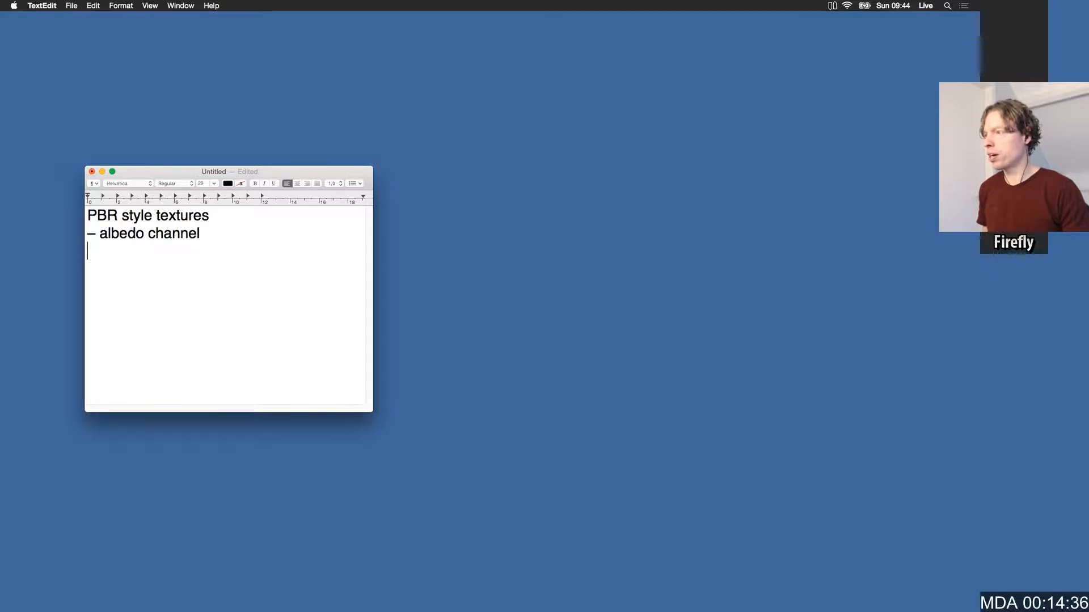
pyautogui.write('“the color of the surface”')
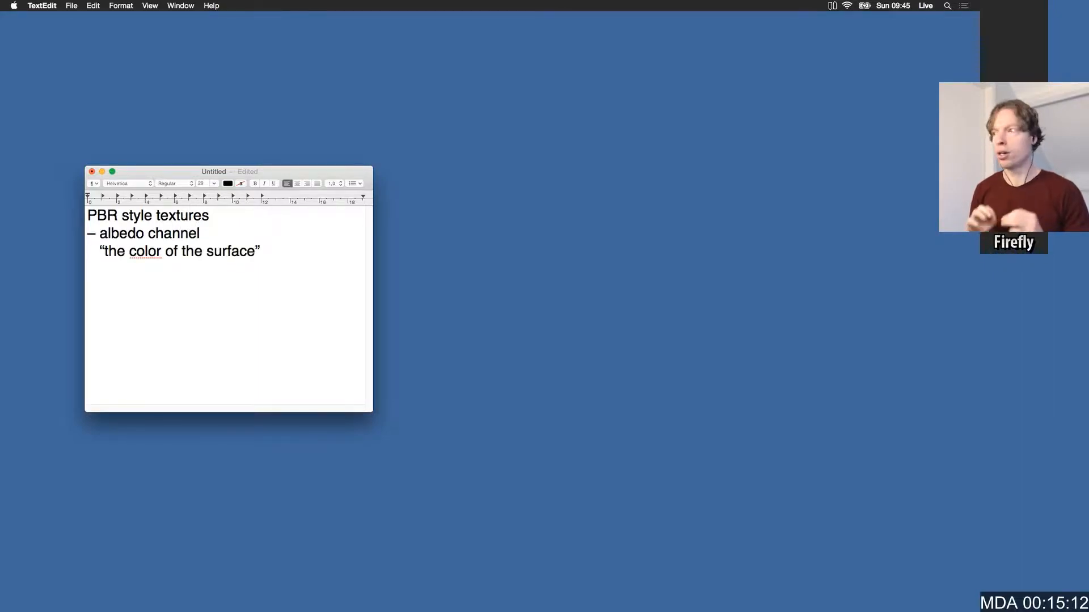
pyautogui.click(88, 251)
pyautogui.click(130, 251)
pyautogui.write('base')
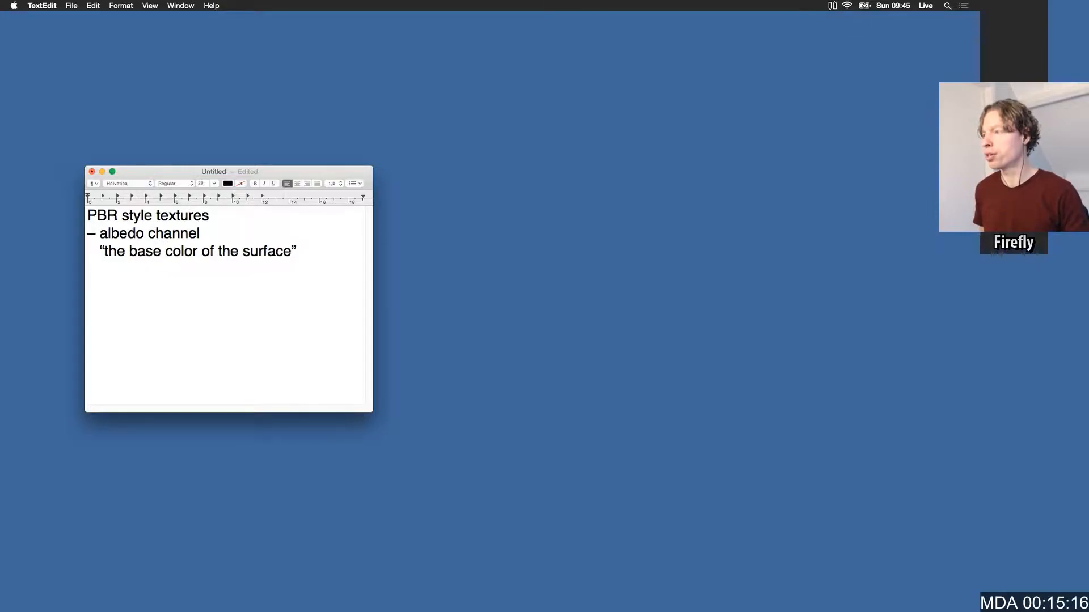
# Step: Add an "ambient occlusion" entry explained as "how much ambient (environmental) light will this spot pick up"
pyautogui.press('Return')
pyautogui.press('Return')
pyautogui.write('– ')
pyautogui.write('ambient o')
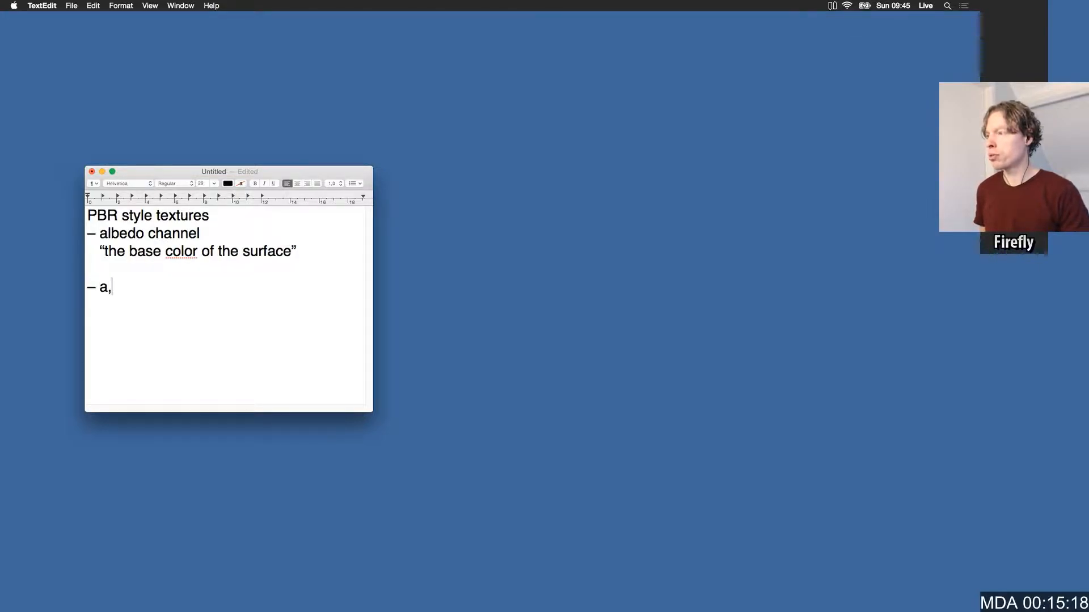
pyautogui.write('cclusion')
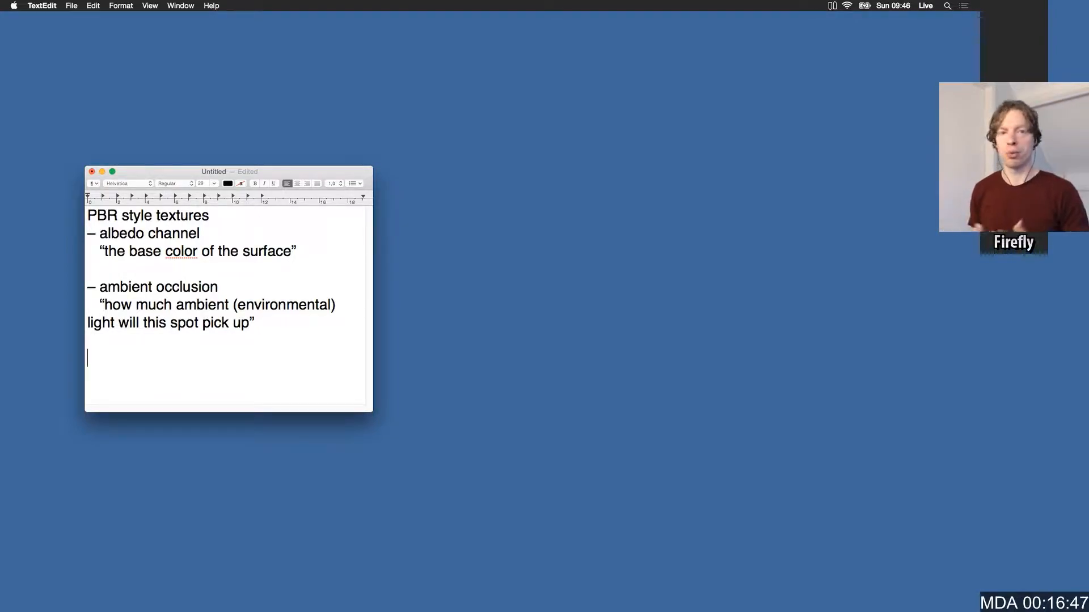
# Step: Add a "surface" normal map entry to the notes, explained as "the direction of light reflection"
pyautogui.write('–')
pyautogui.write(' normal map')
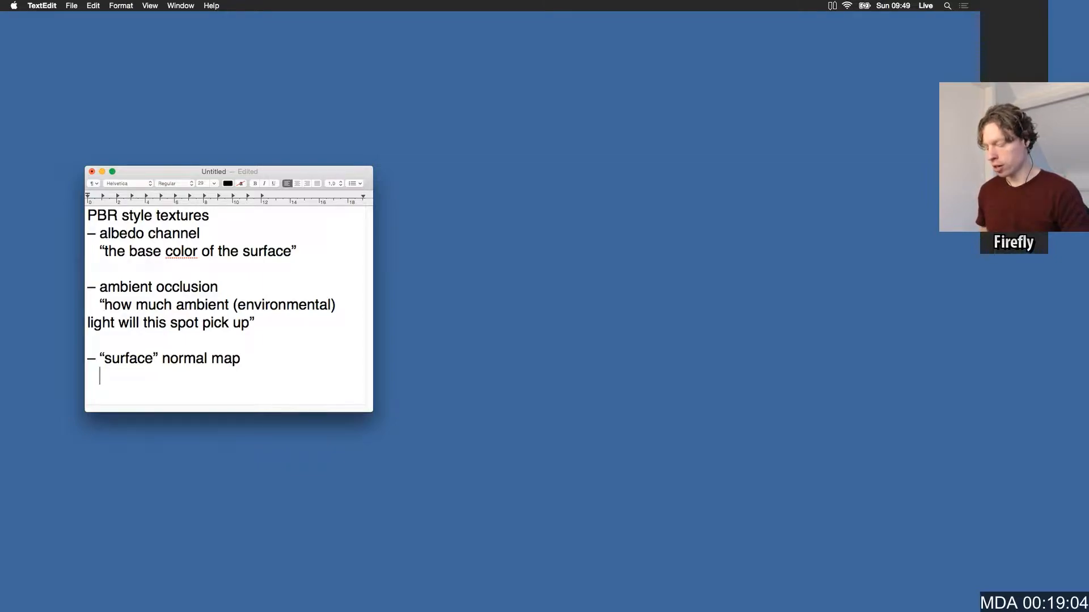
pyautogui.write('he direction of light reflec')
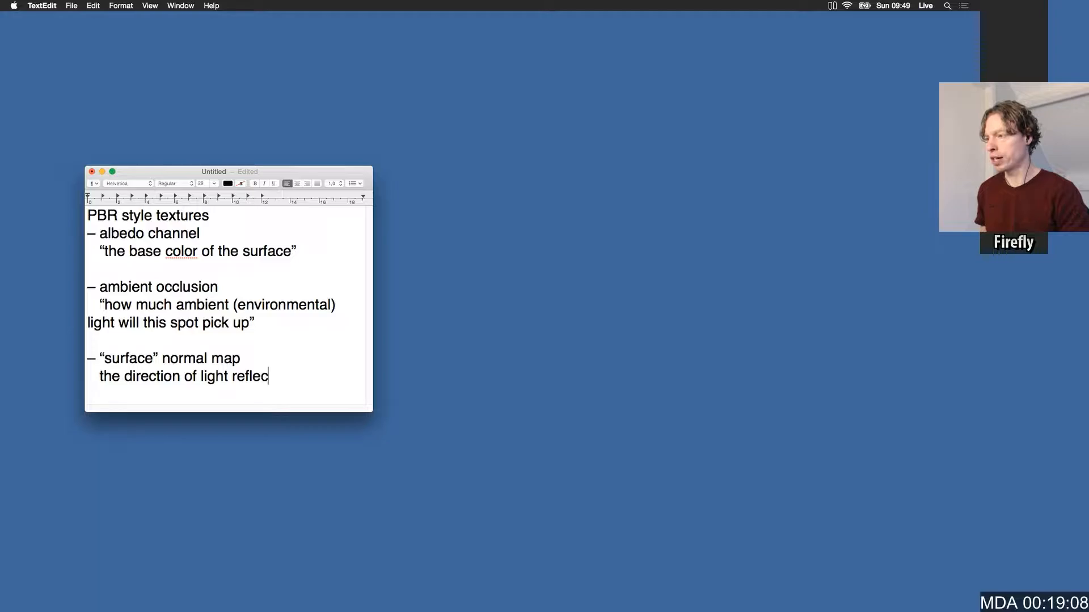
pyautogui.write('tion')
pyautogui.click(217, 336)
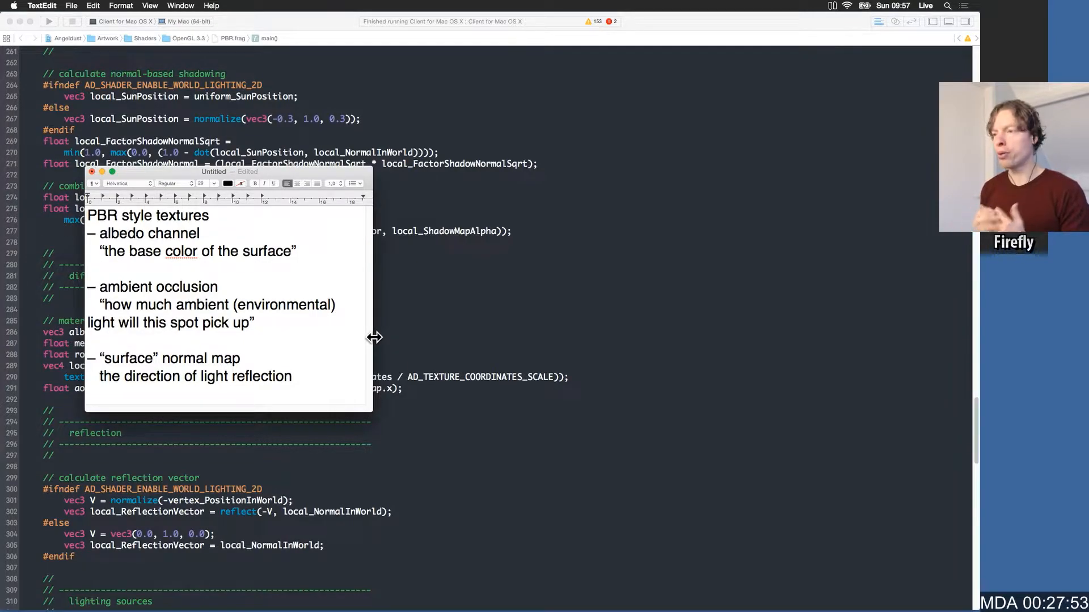
pyautogui.tripleClick(194, 233)
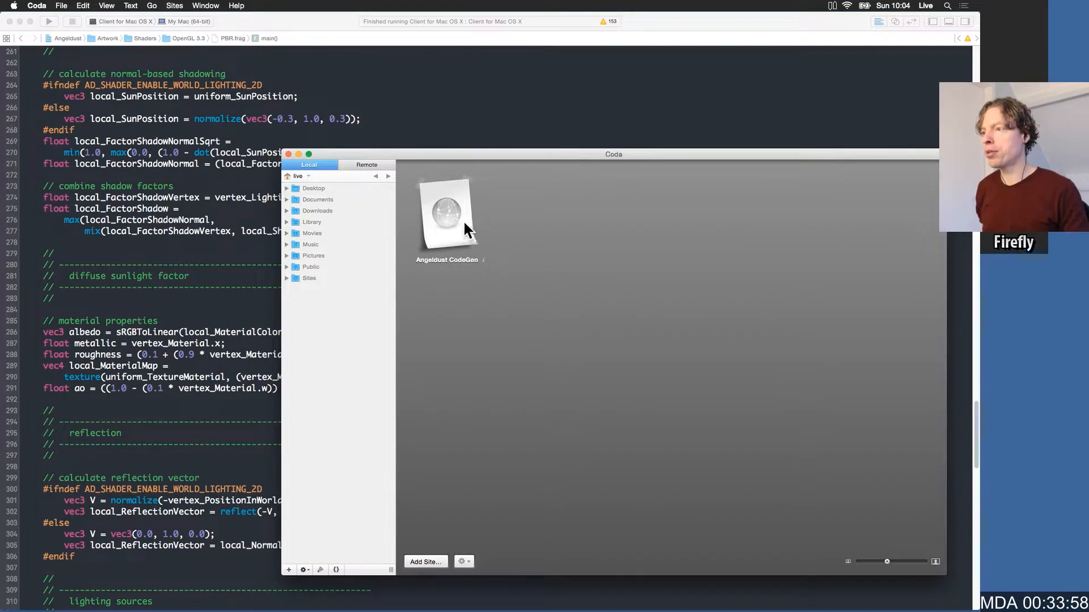
# Step: Open the Angeldust CodeGen site in Coda and copy the Cobble class's textureNamePBRStyle line in ArtificialMaterials.php
pyautogui.doubleClick(464, 223)
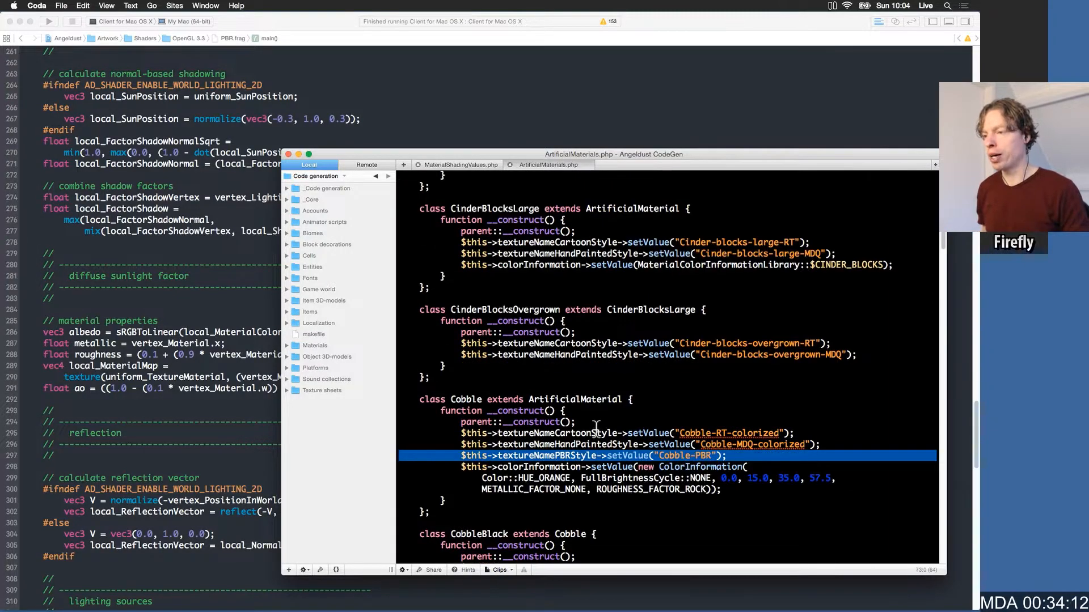
pyautogui.click(596, 430)
pyautogui.doubleClick(580, 432)
pyautogui.click(581, 448)
pyautogui.tripleClick(581, 448)
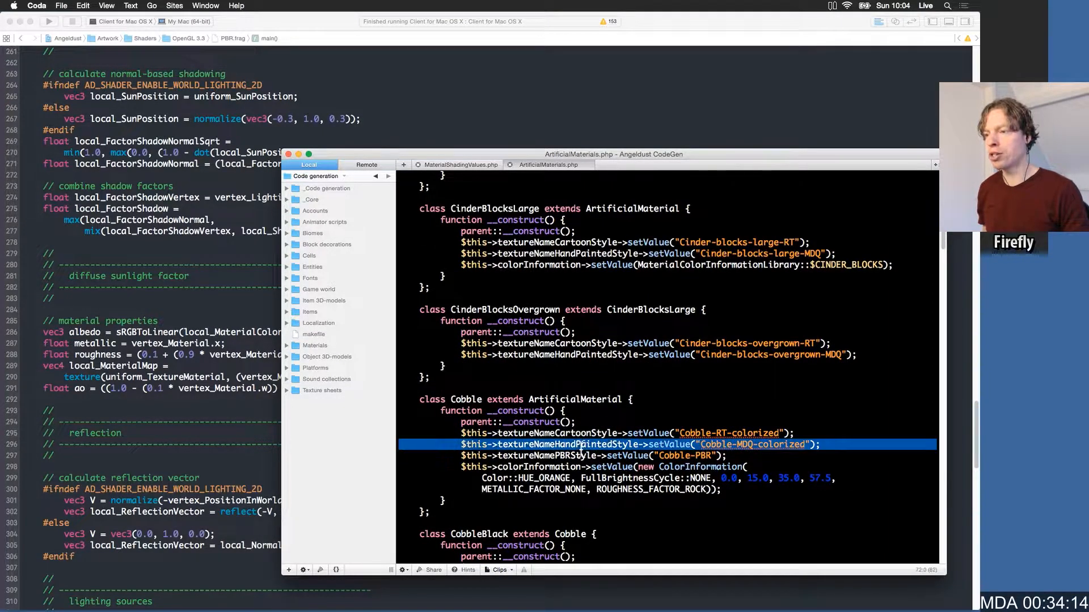
pyautogui.tripleClick(578, 456)
pyautogui.press('super+c')
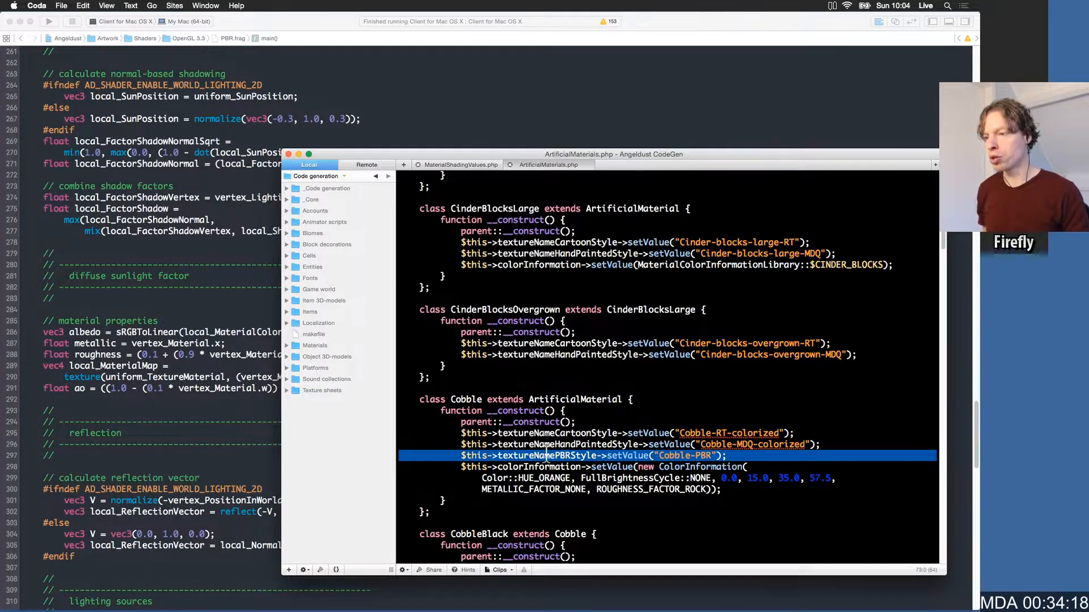
pyautogui.click(546, 457)
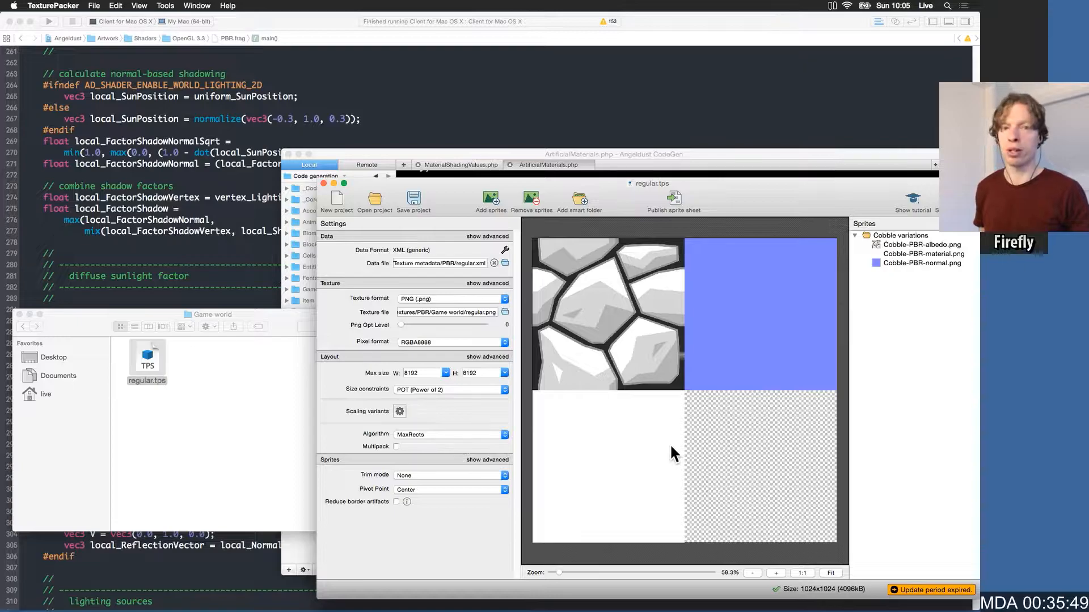
# Step: In Finder, delete the Cobble variations folder and create a new folder named Cinder blocks
pyautogui.moveTo(666, 443)
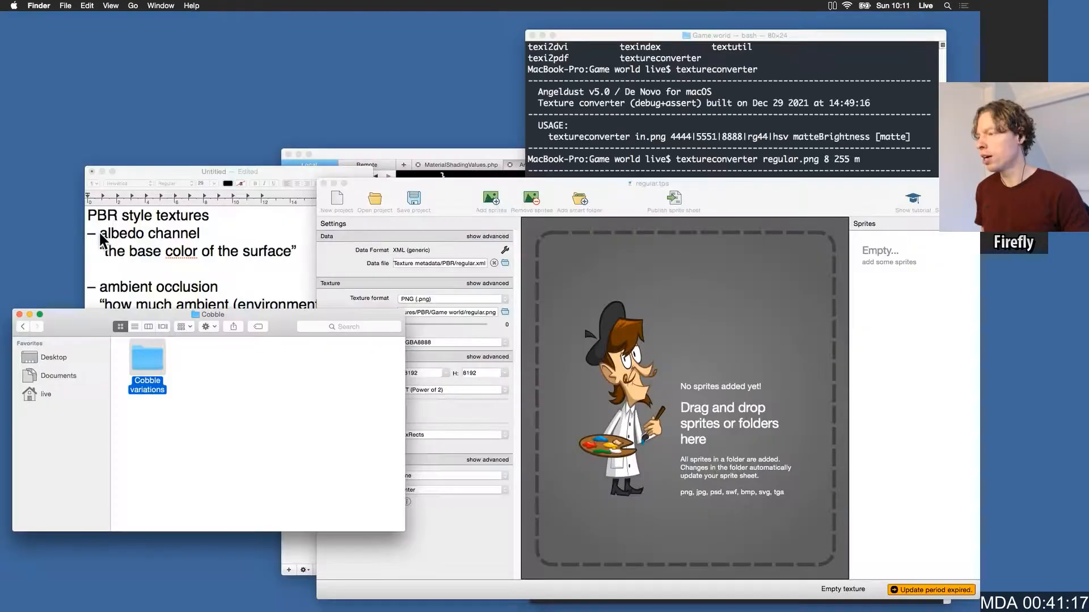
pyautogui.press('super+BackSpace')
pyautogui.rightClick(208, 390)
pyautogui.click(226, 398)
pyautogui.write('Cinder blo')
pyautogui.write('cks')
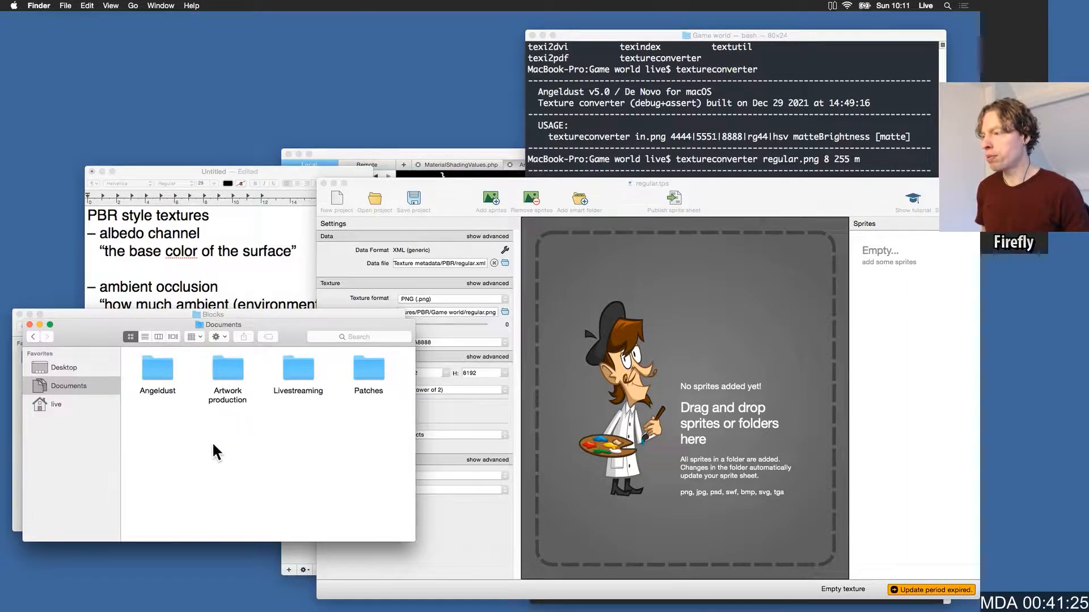
# Step: Open the Cinder blocks folder within the Blocks folder of Artwork production
pyautogui.doubleClick(222, 372)
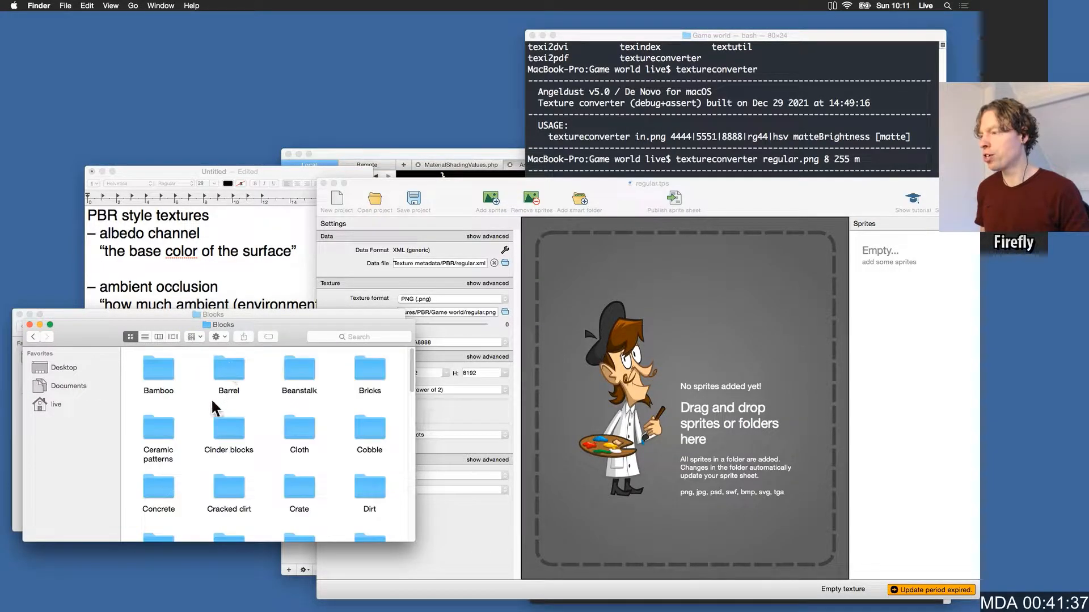
pyautogui.doubleClick(227, 428)
pyautogui.click(227, 374)
pyautogui.click(302, 589)
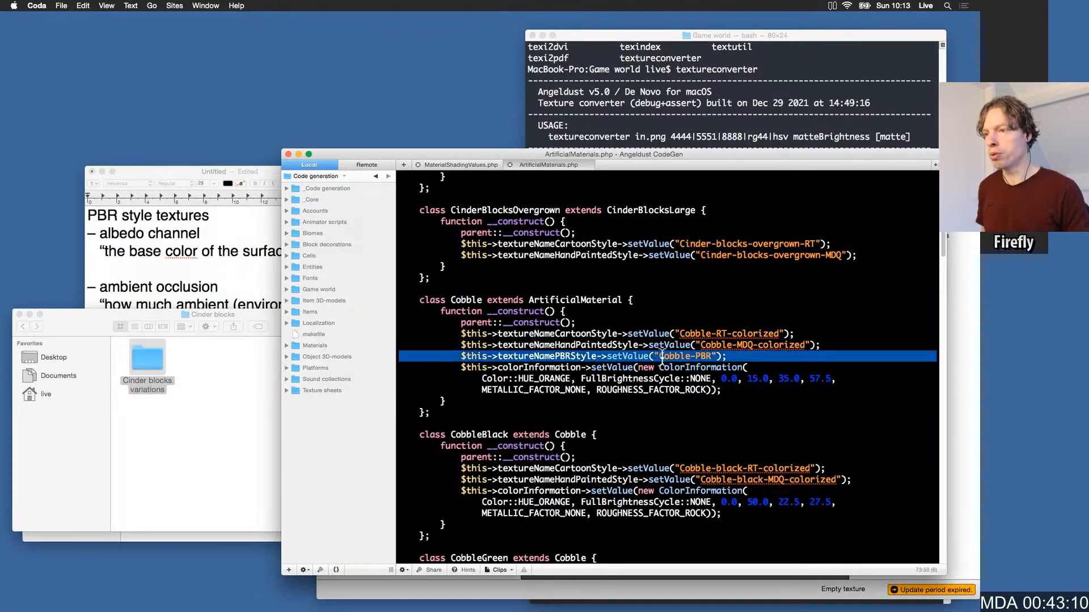
# Step: In ArtificialMaterials.php, move the Cobble class's textureNamePBRStyle line into CinderBlocksLarge and set its value to "Cinder-blocks-large-PBR"
pyautogui.press('BackSpace')
pyautogui.scroll(5, 521, 354)
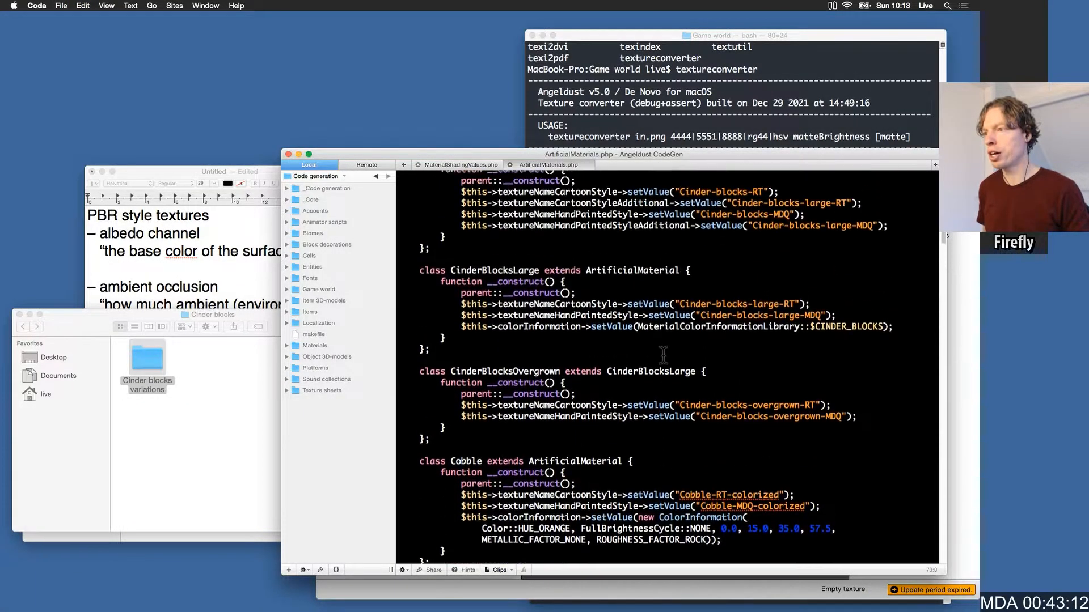
pyautogui.click(548, 346)
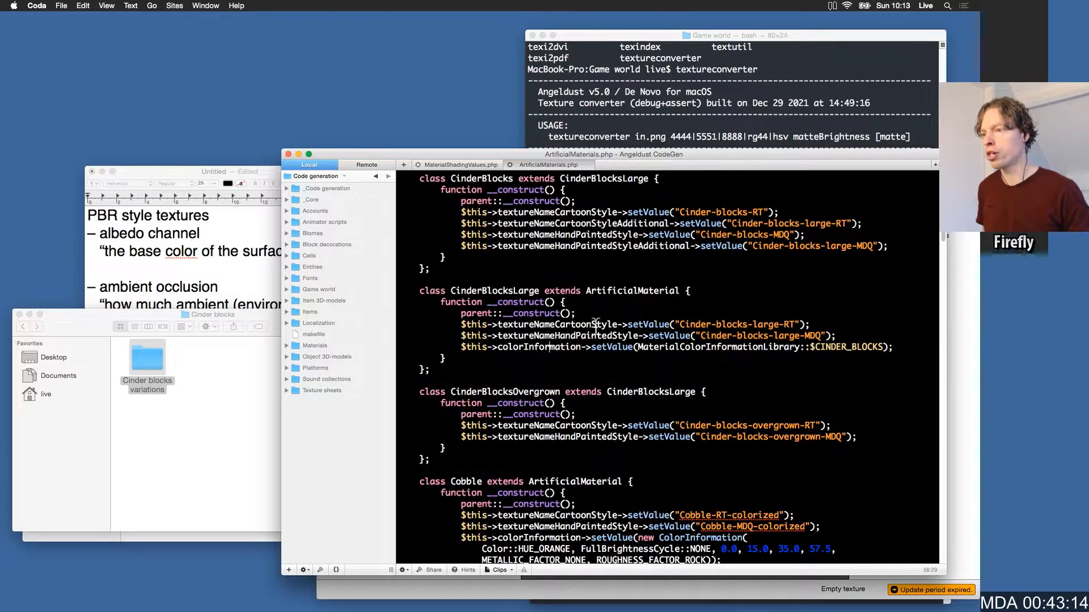
pyautogui.press('super+Left')
pyautogui.press('super+v')
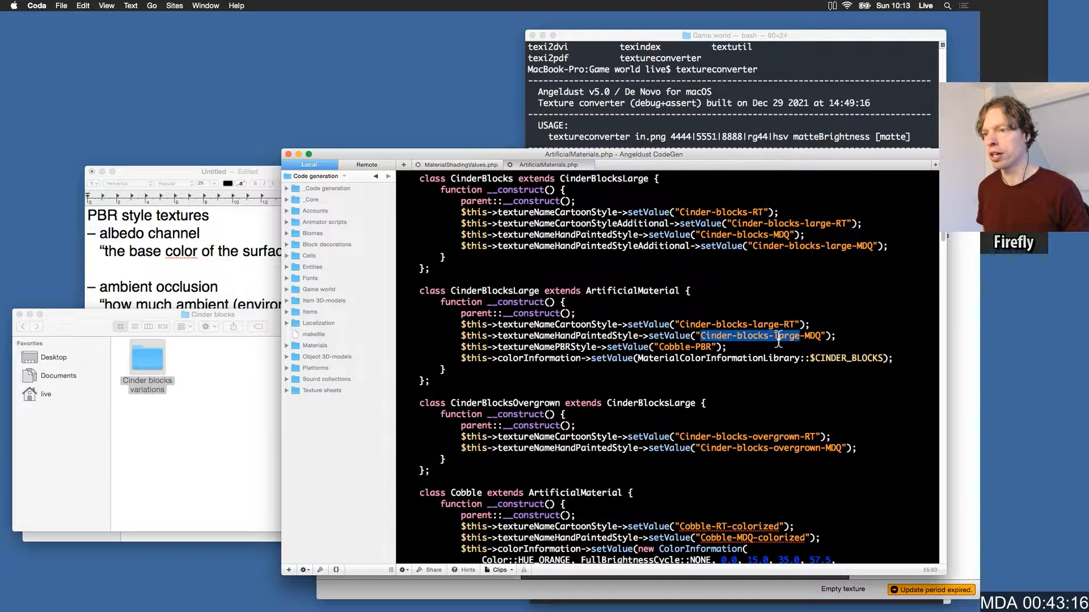
pyautogui.doubleClick(682, 347)
pyautogui.write('Cinder-blocks-large')
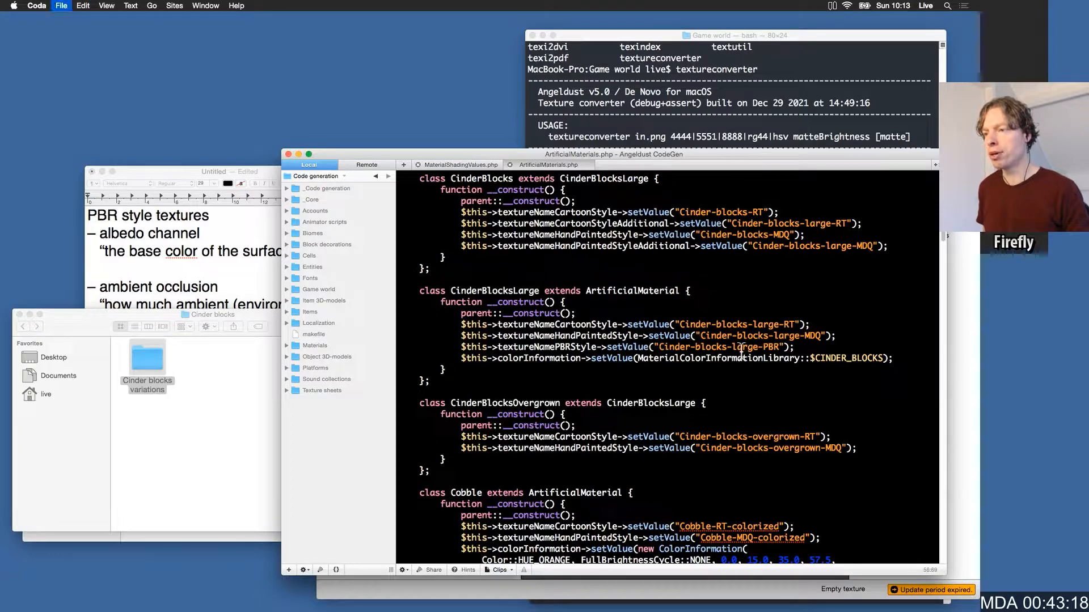
pyautogui.click(157, 171)
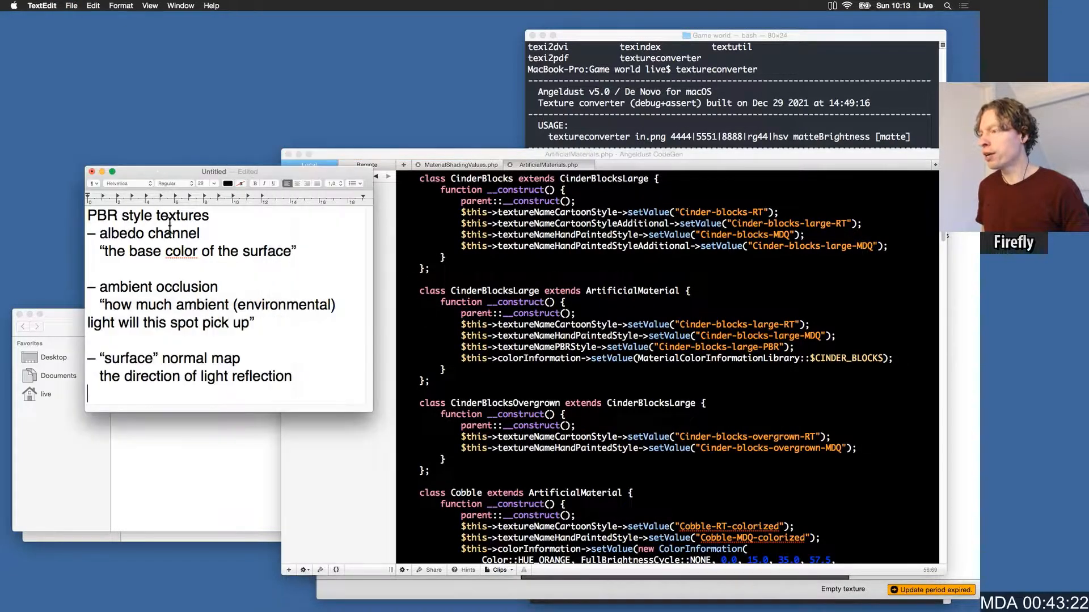
pyautogui.click(169, 461)
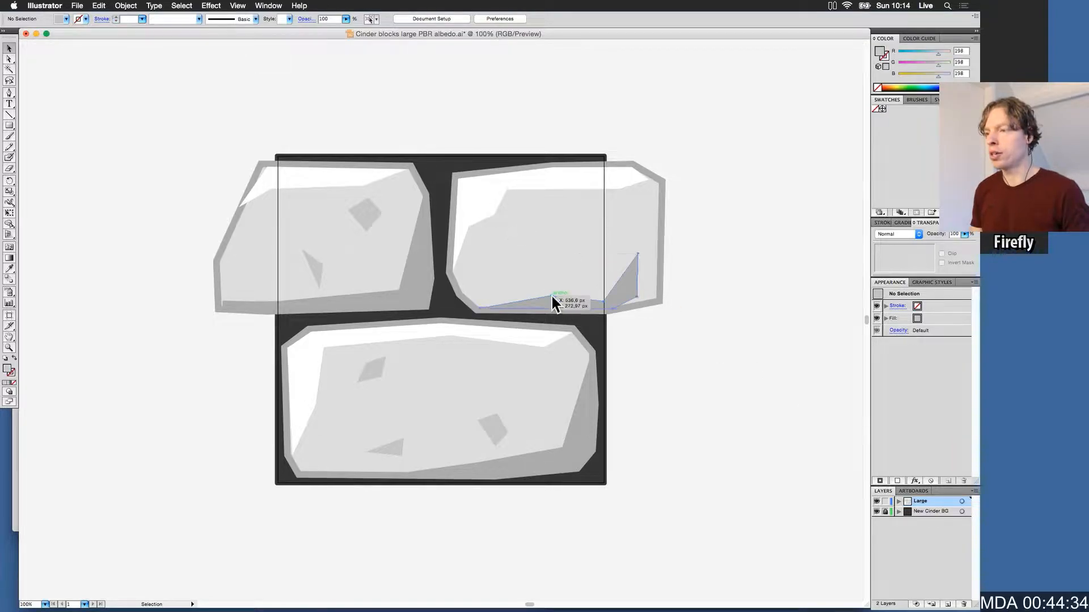
# Step: In Illustrator, delete the dark shading and chip shapes from the stone blocks in the Cinder blocks large PBR albedo artwork
pyautogui.press('Delete')
pyautogui.click(313, 266)
pyautogui.press('Delete')
pyautogui.click(397, 285)
pyautogui.press('Delete')
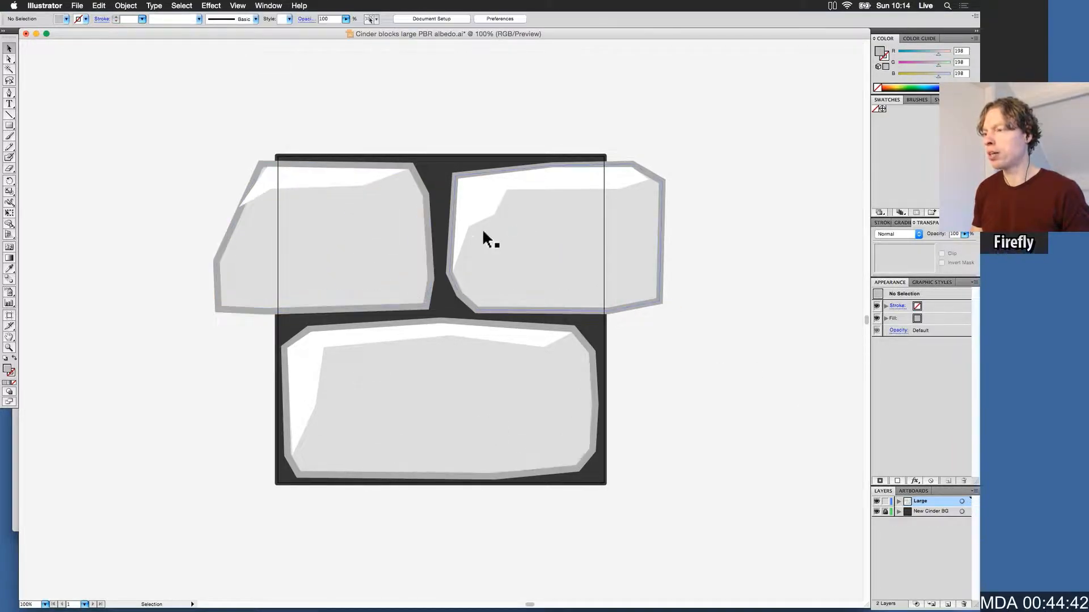
# Step: Delete the white highlight shapes from the stone blocks, leaving only the base shapes
pyautogui.click(491, 193)
pyautogui.press('Delete')
pyautogui.click(356, 176)
pyautogui.press('Delete')
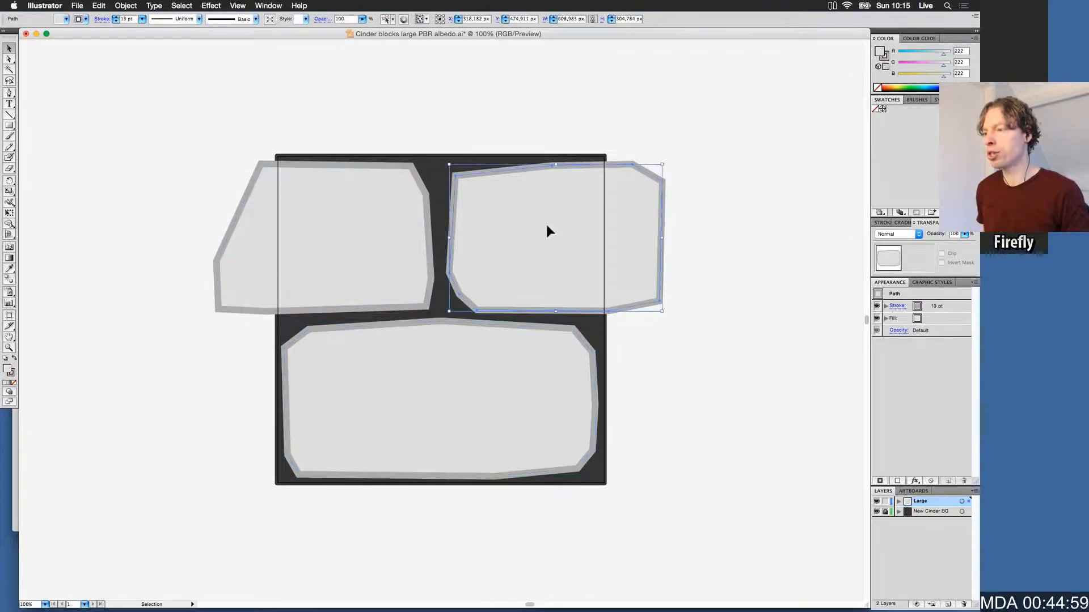
# Step: Fill the grouped stone block shapes with white, RGB 255, 255, 255
pyautogui.click(354, 233)
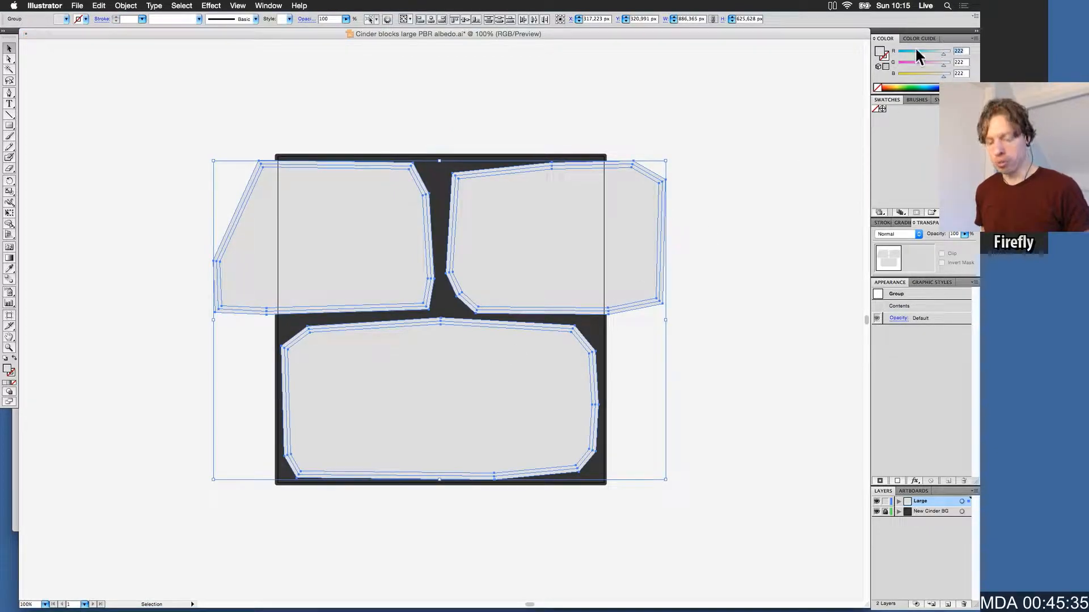
pyautogui.write('255')
pyautogui.press('Tab')
pyautogui.write('255')
pyautogui.press('Tab')
pyautogui.write('255')
pyautogui.press('Return')
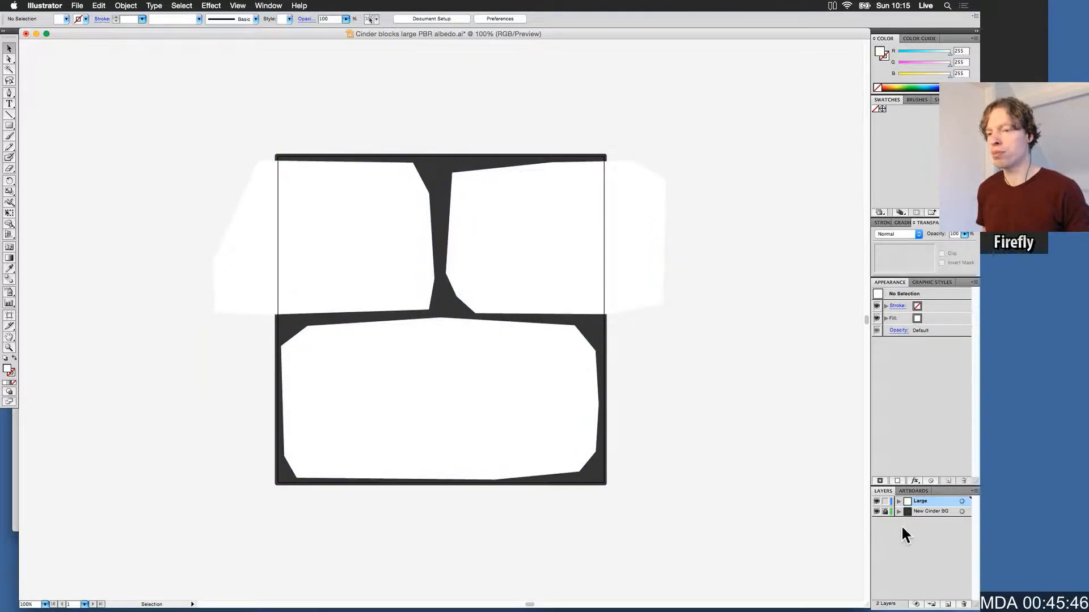
# Step: Lock the Large layer and unlock the New Cinder BG layer
pyautogui.click(886, 502)
pyautogui.click(885, 512)
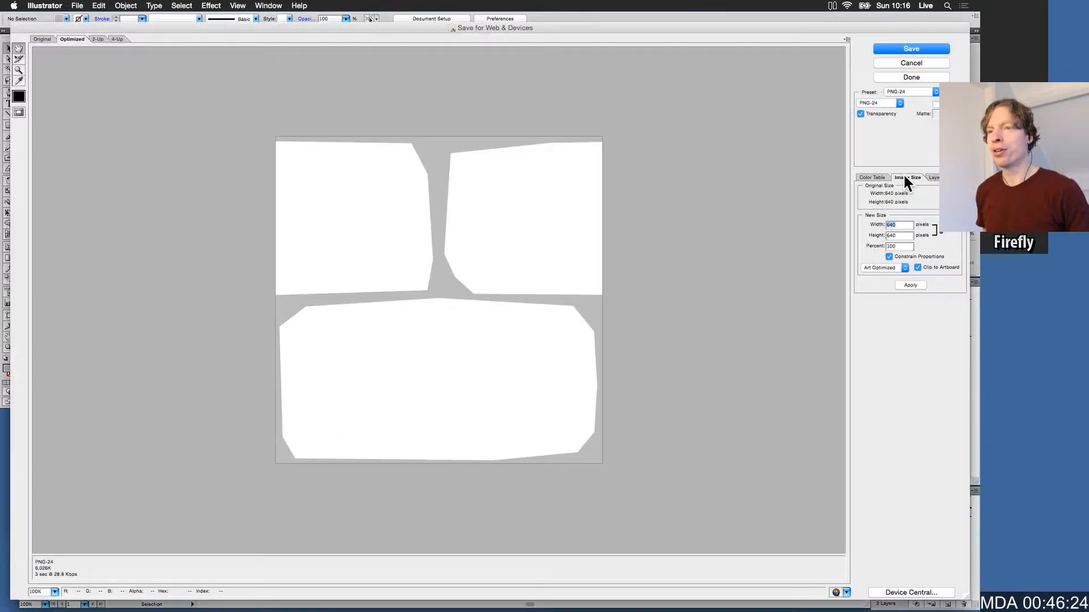
# Step: Export the artwork as a 480 × 480 pixel PNG named Cinder-blocks-large-PBR-albedo.png into the Cinder blocks variations folder, and close the document
pyautogui.write('480')
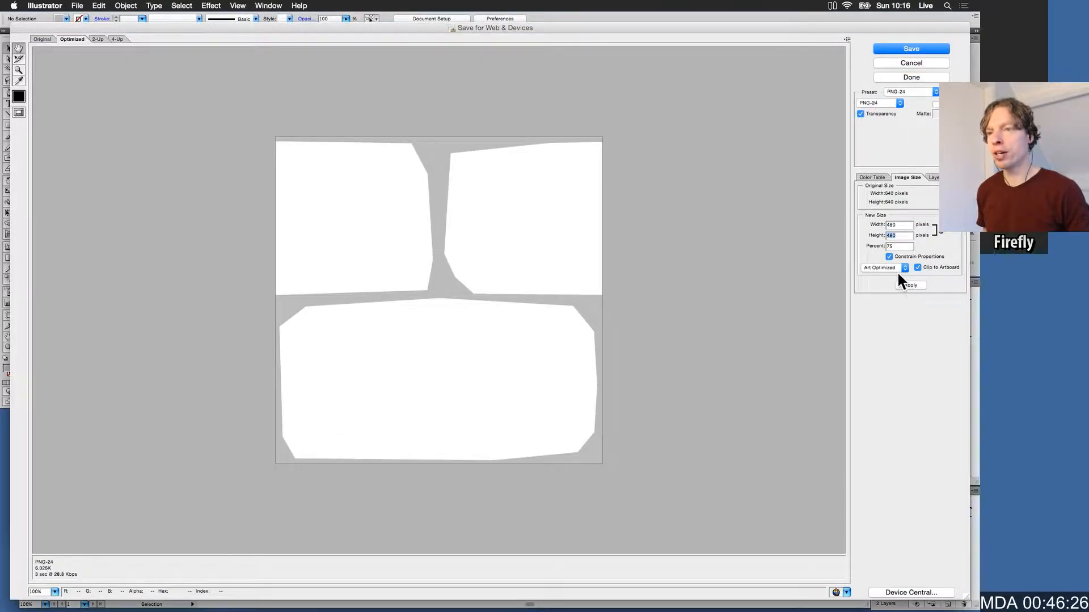
pyautogui.click(911, 286)
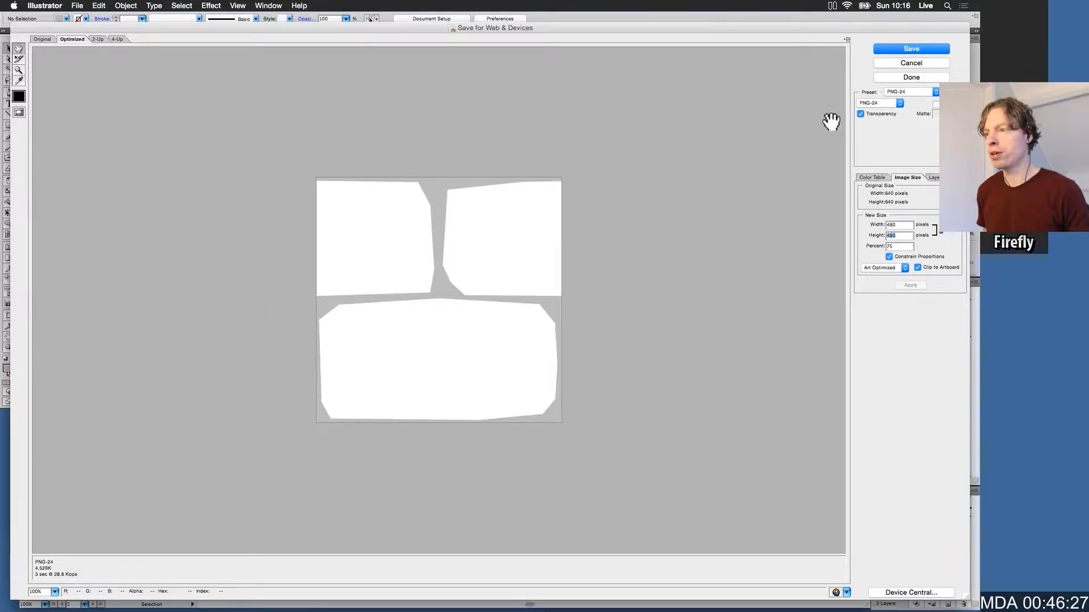
pyautogui.click(880, 48)
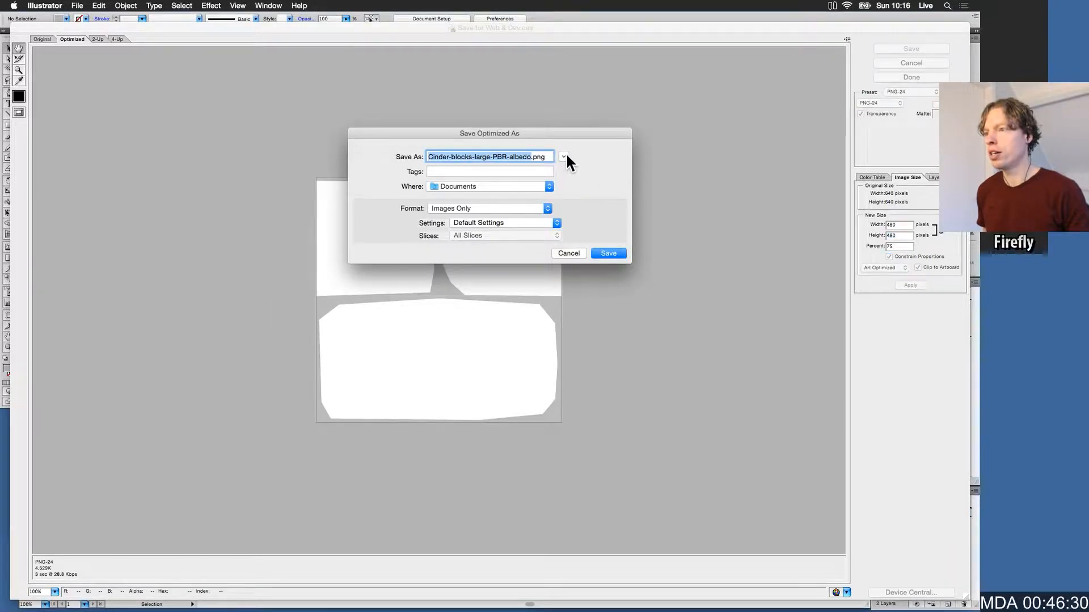
pyautogui.click(564, 157)
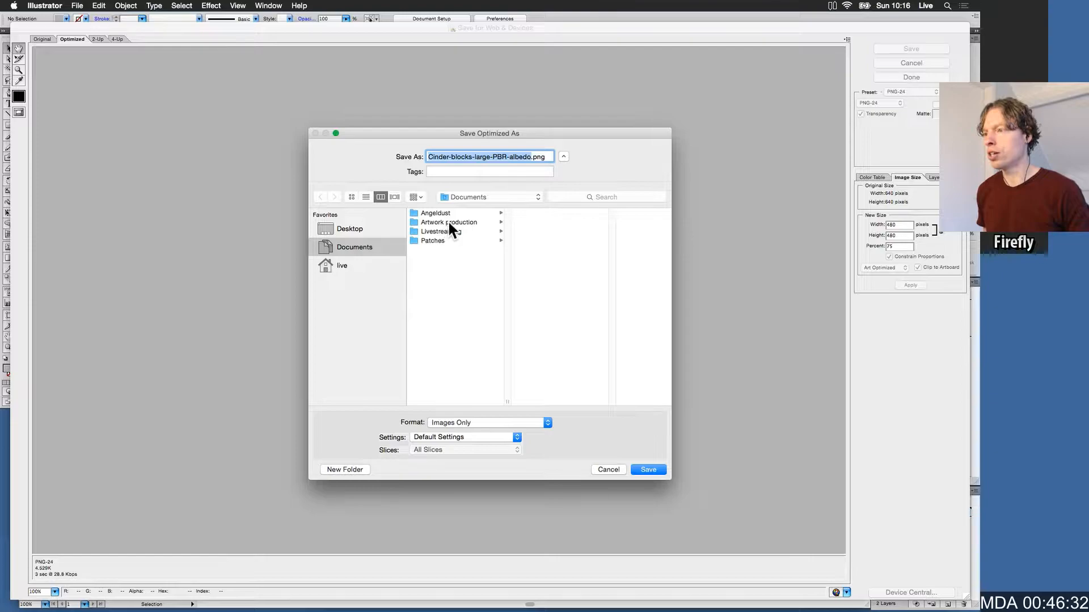
pyautogui.click(447, 222)
pyautogui.click(533, 223)
pyautogui.click(592, 214)
pyautogui.click(599, 212)
pyautogui.click(597, 222)
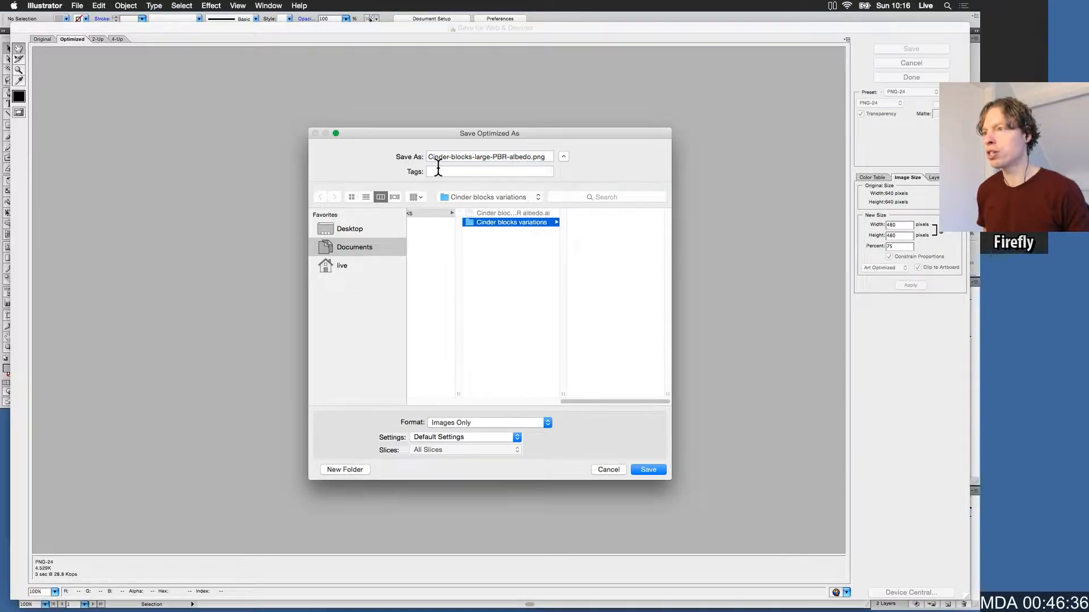
pyautogui.click(648, 470)
pyautogui.press('super+w')
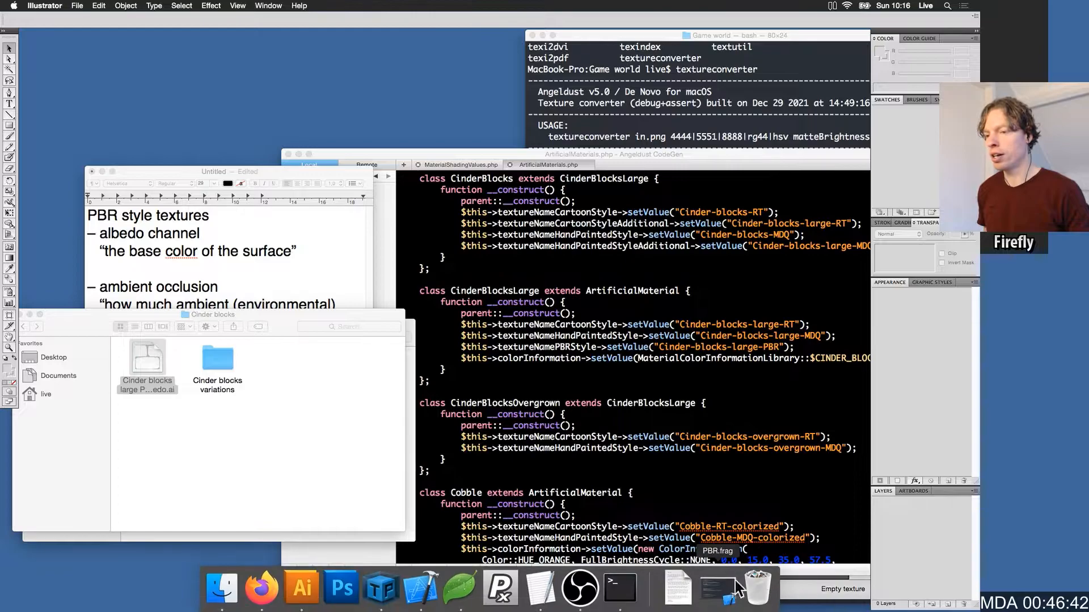
# Step: Switch to TexturePacker to check the new albedo sprite in regular.tps, and open PixPlant
pyautogui.click(381, 590)
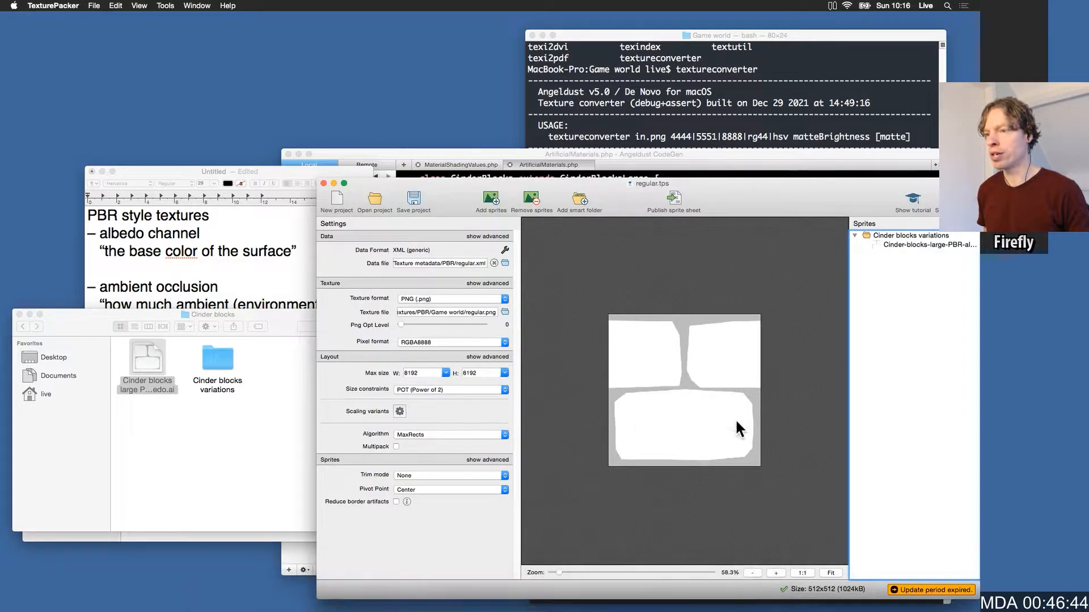
pyautogui.moveTo(657, 344)
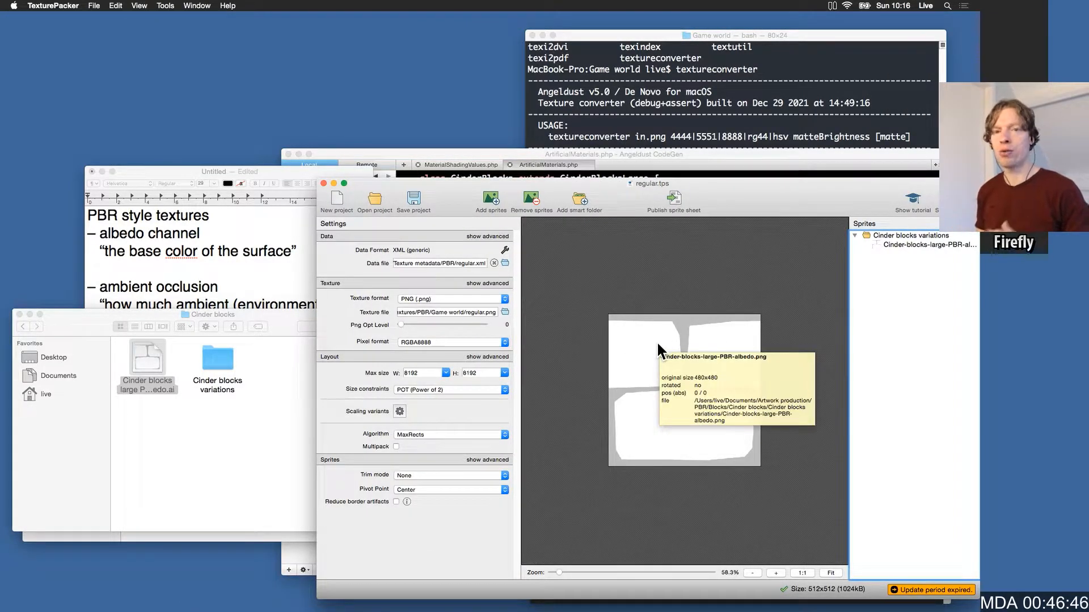
pyautogui.click(260, 431)
pyautogui.click(260, 431)
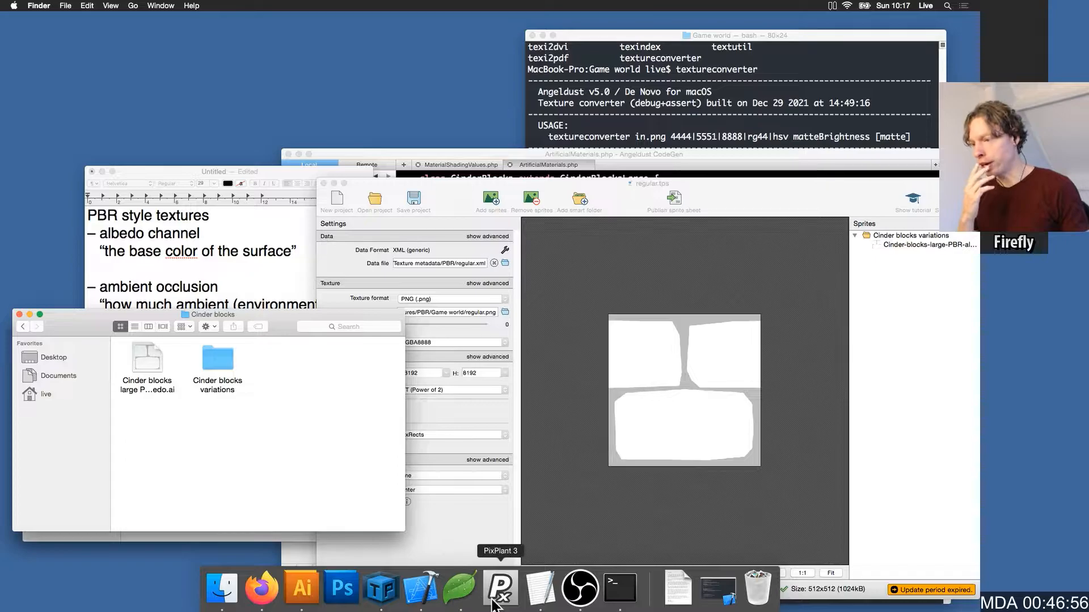
pyautogui.click(492, 602)
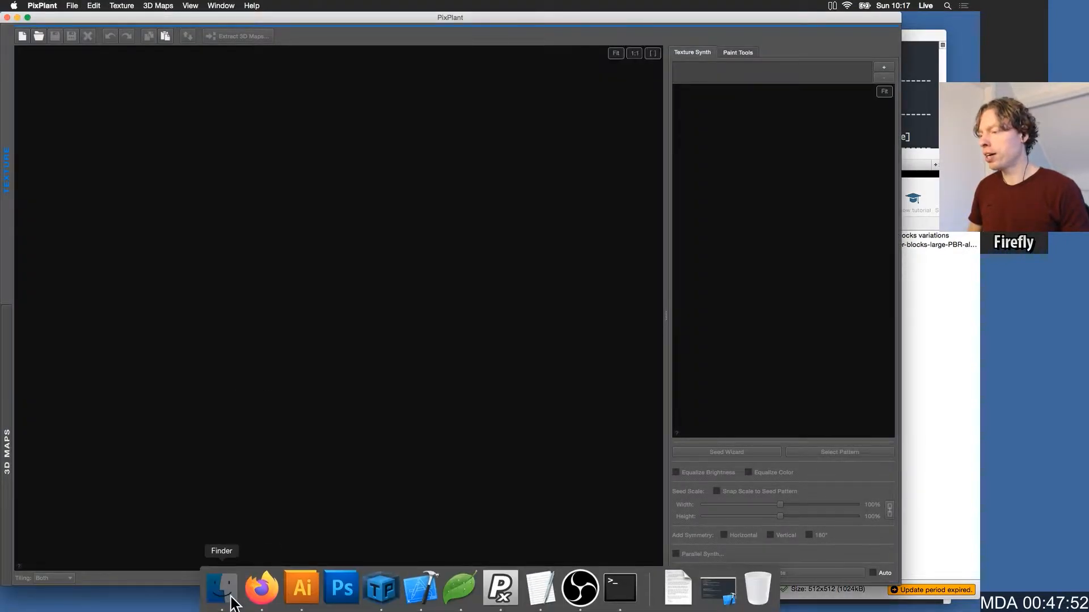
# Step: In the TextEdit notes, add a "height map" entry before the normal map, described as "is the pixel/part raised or lowered compared to the surface"
pyautogui.click(224, 588)
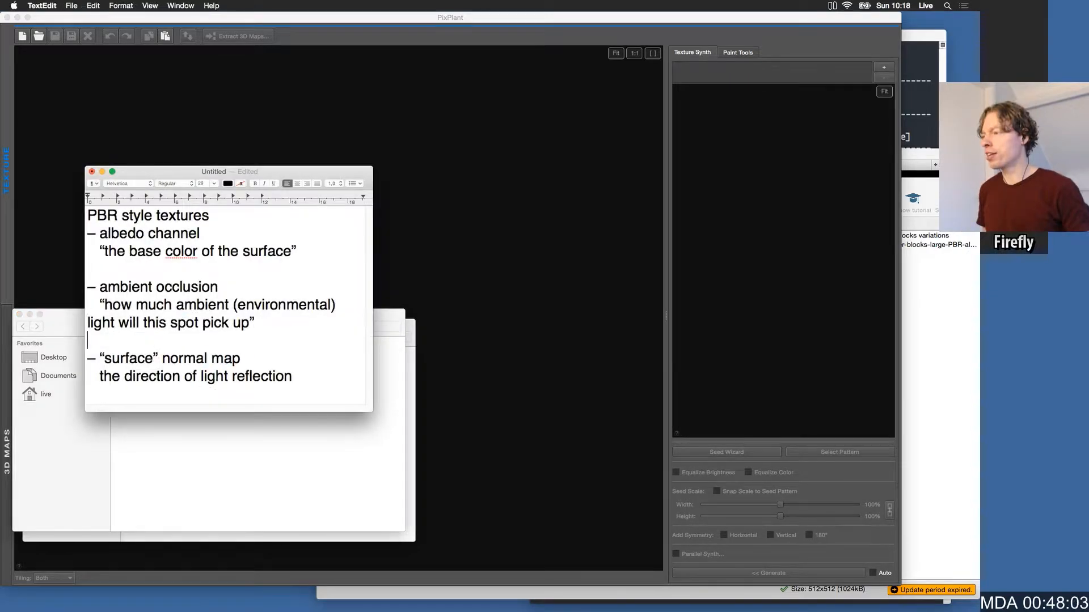
pyautogui.press('Return')
pyautogui.press('Return')
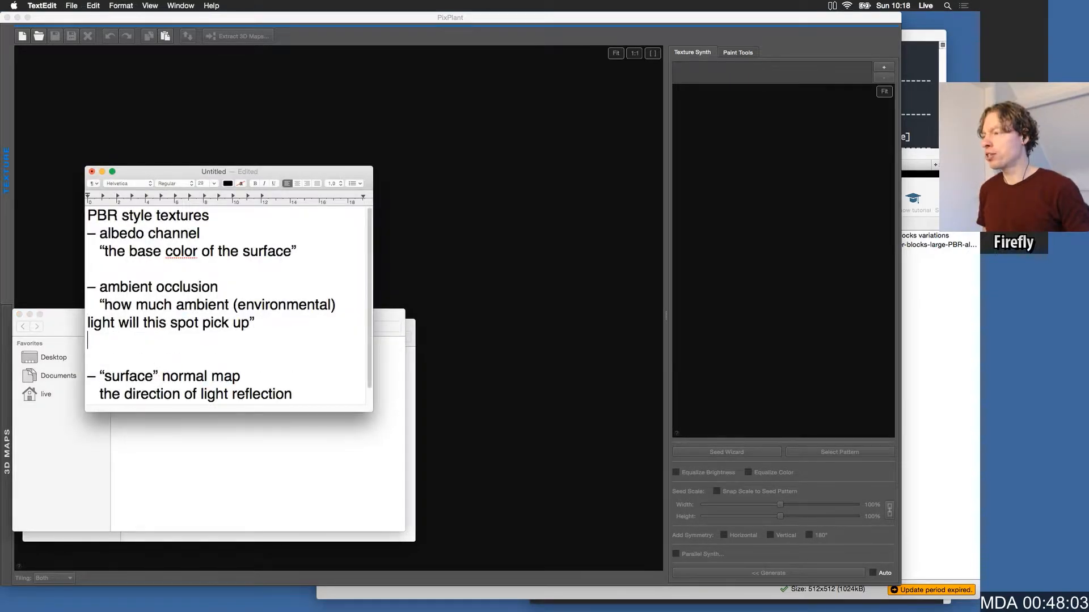
pyautogui.write('height map')
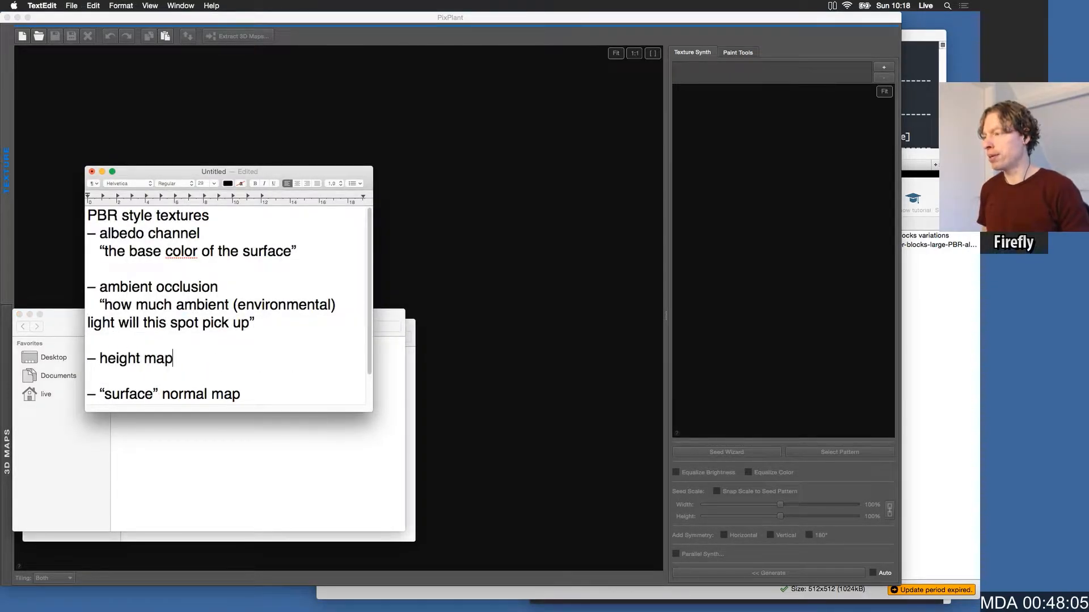
pyautogui.press('Return')
pyautogui.write('is the pixel')
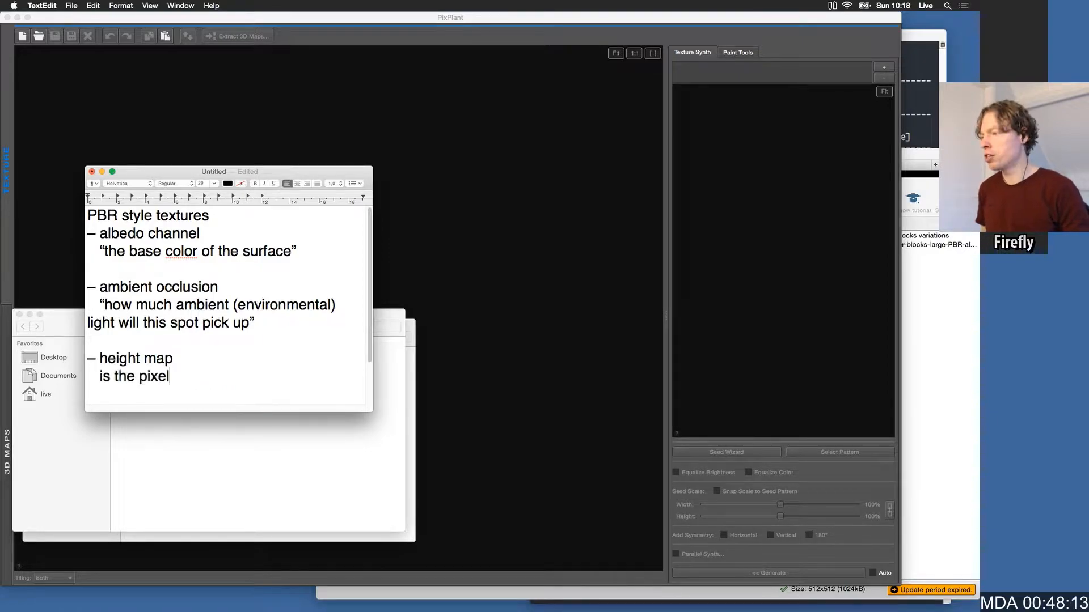
pyautogui.write('/part raised or lowered compared to the surface')
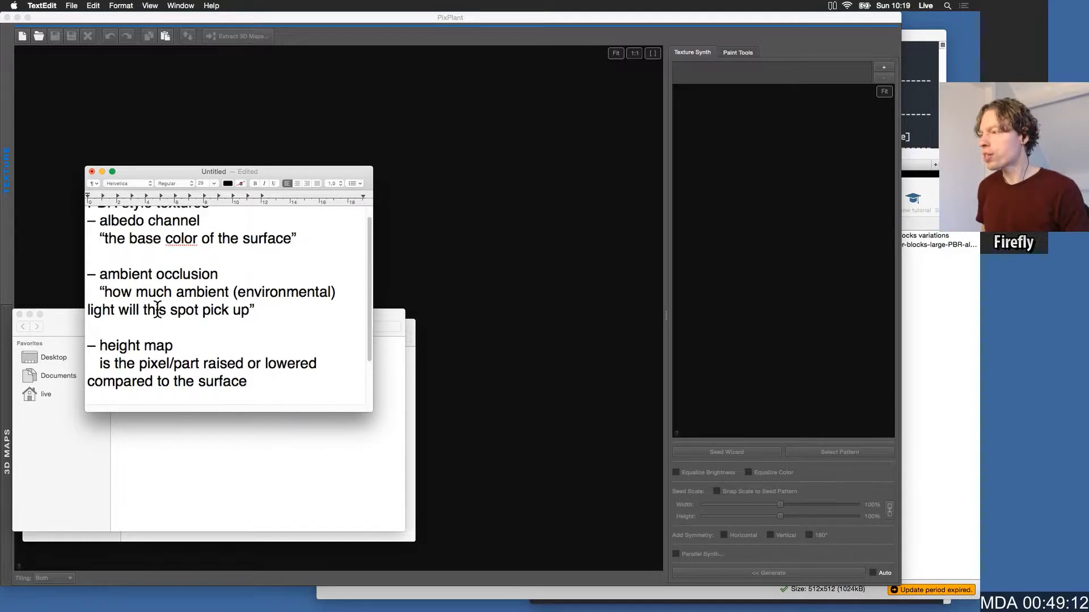
# Step: In Finder, open the Cinder blocks variations folder and preview the exported albedo PNG
pyautogui.click(209, 461)
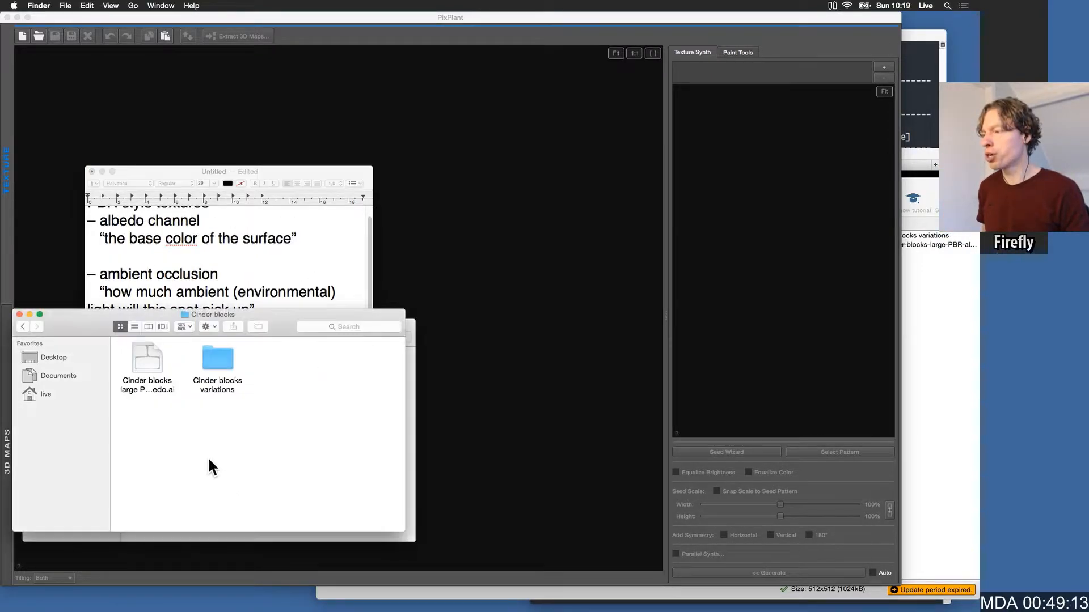
pyautogui.doubleClick(209, 355)
pyautogui.click(151, 356)
pyautogui.press('space')
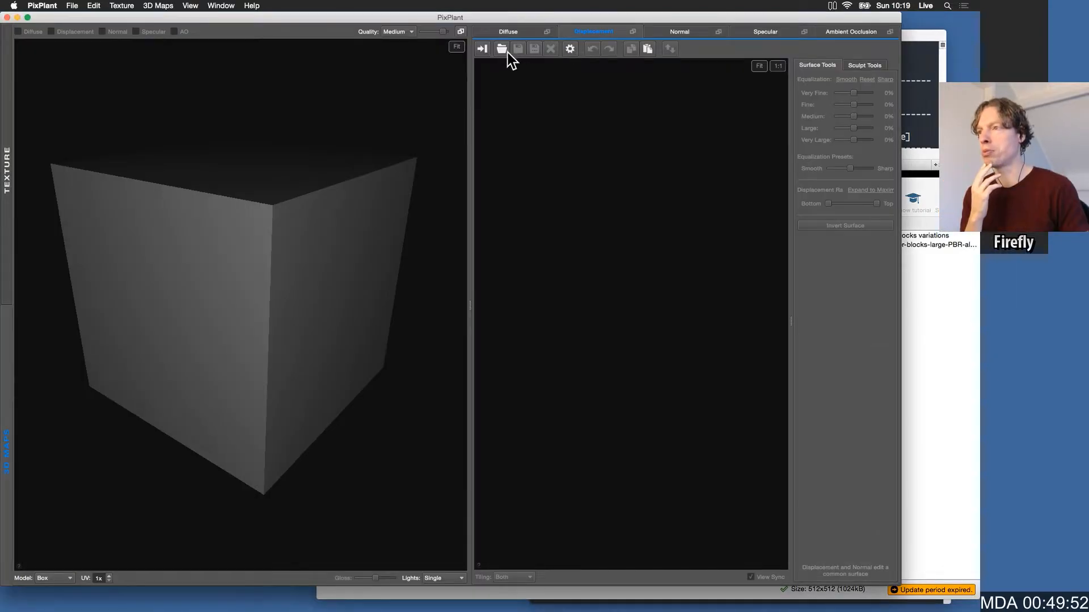
# Step: In PixPlant, load Cinder-blocks-large-PBR-albedo.png as the displacement map and preview its normals on the box with 2x UV tiling
pyautogui.click(502, 49)
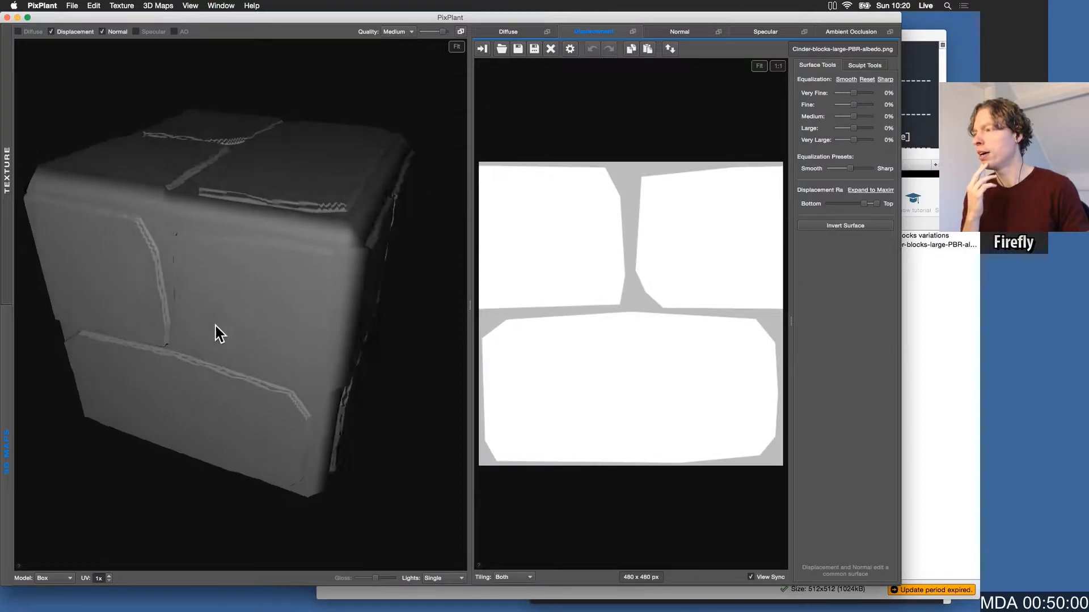
pyautogui.moveTo(216, 325)
pyautogui.mouseDown()
pyautogui.moveTo(267, 318)
pyautogui.moveTo(295, 280)
pyautogui.moveTo(350, 295)
pyautogui.moveTo(357, 281)
pyautogui.moveTo(220, 314)
pyautogui.mouseUp()
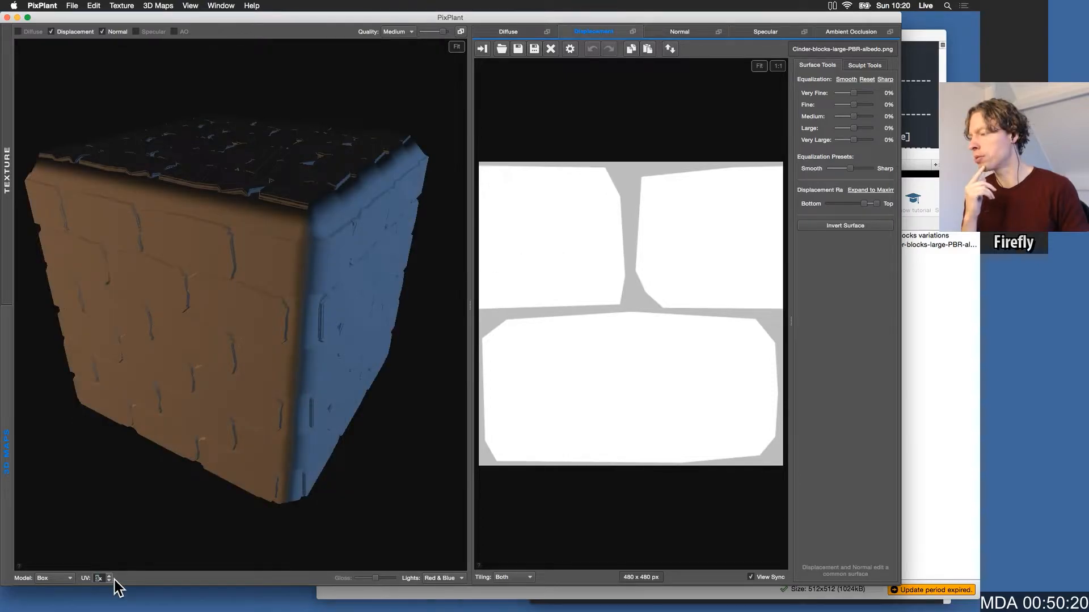
pyautogui.click(109, 580)
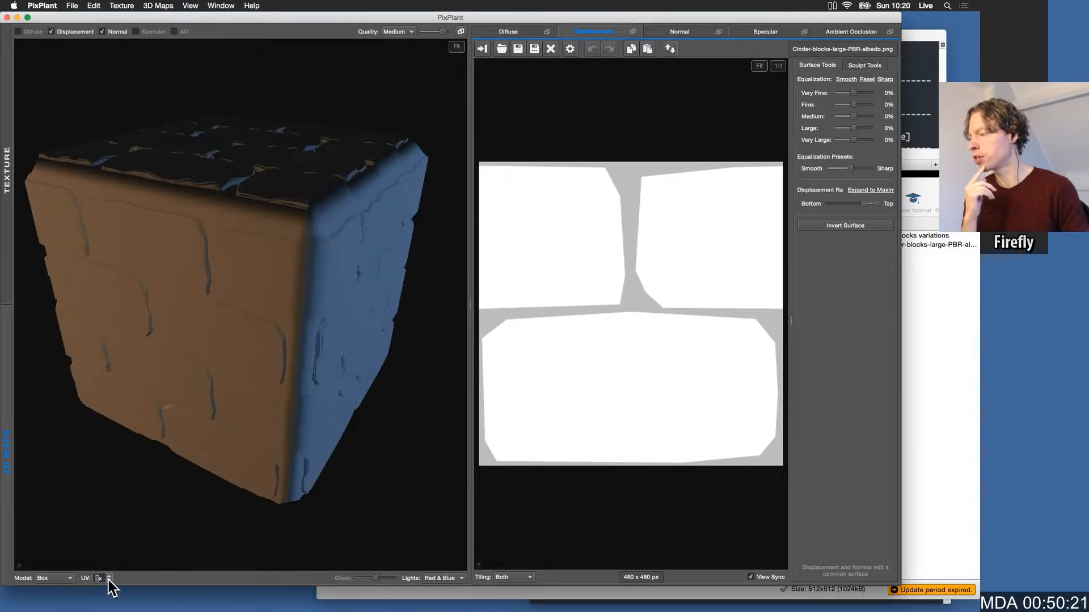
pyautogui.moveTo(303, 390); pyautogui.dragTo(236, 360)
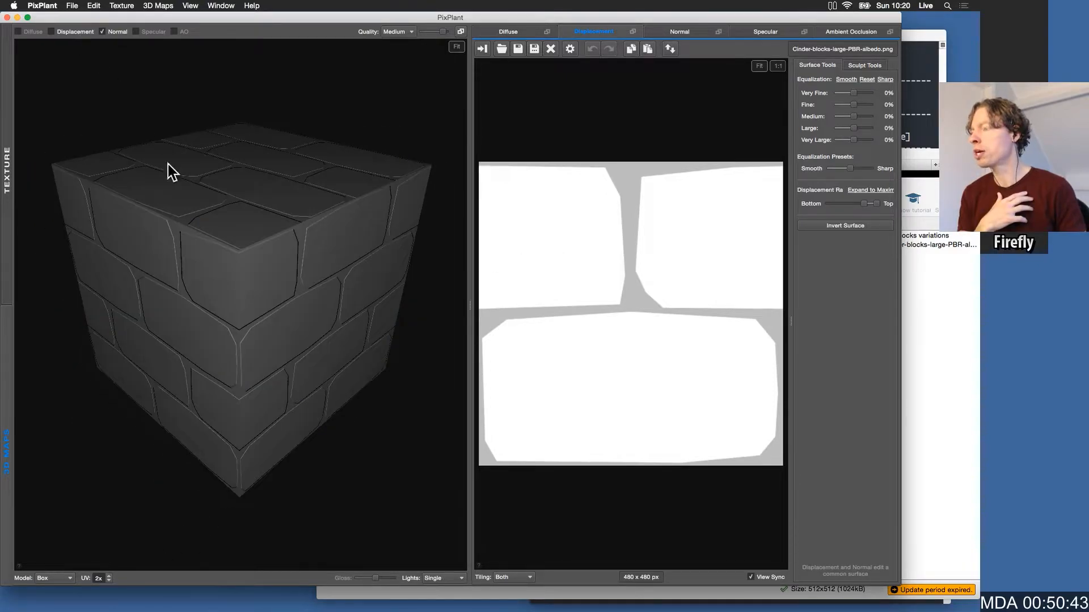
pyautogui.moveTo(221, 277); pyautogui.dragTo(276, 308)
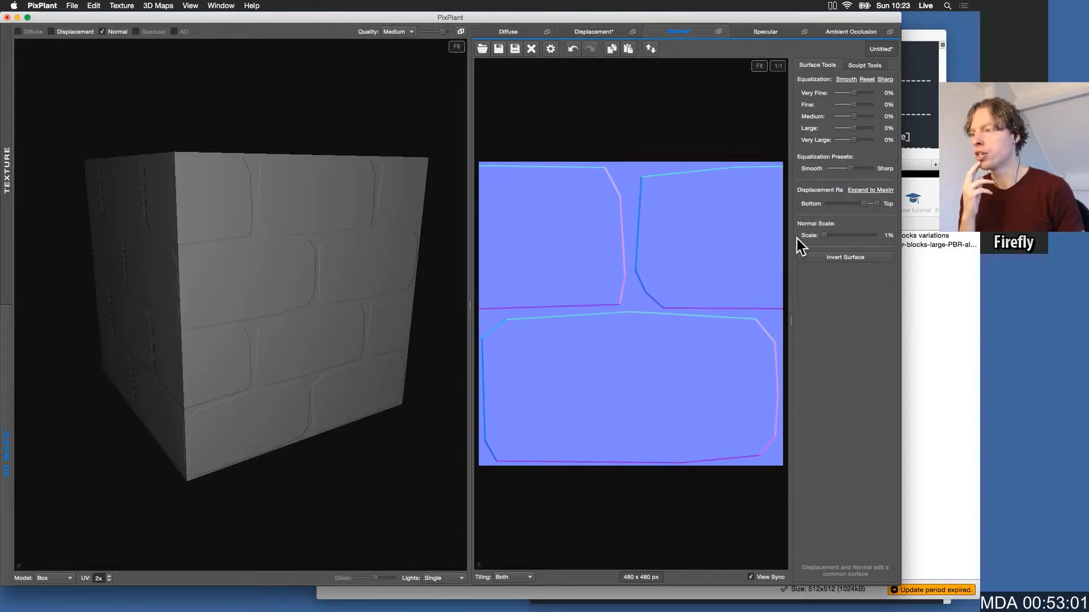
# Step: Set the normal map's scale to 100% and its equalization preset to fully smooth, checking the box under Red & Blue lights
pyautogui.moveTo(822, 236); pyautogui.dragTo(886, 239)
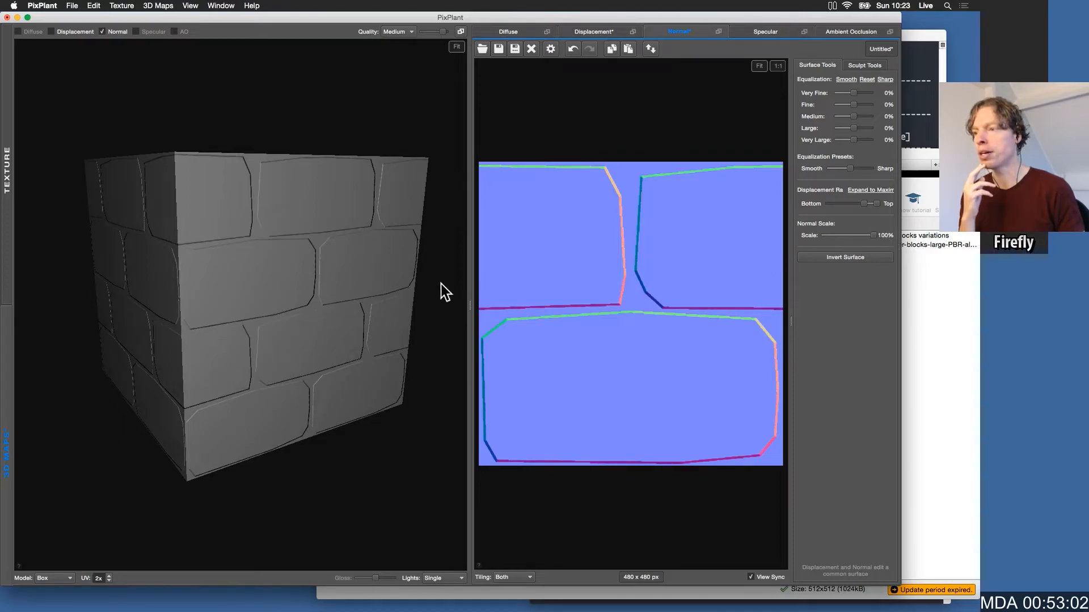
pyautogui.moveTo(427, 292); pyautogui.dragTo(293, 300)
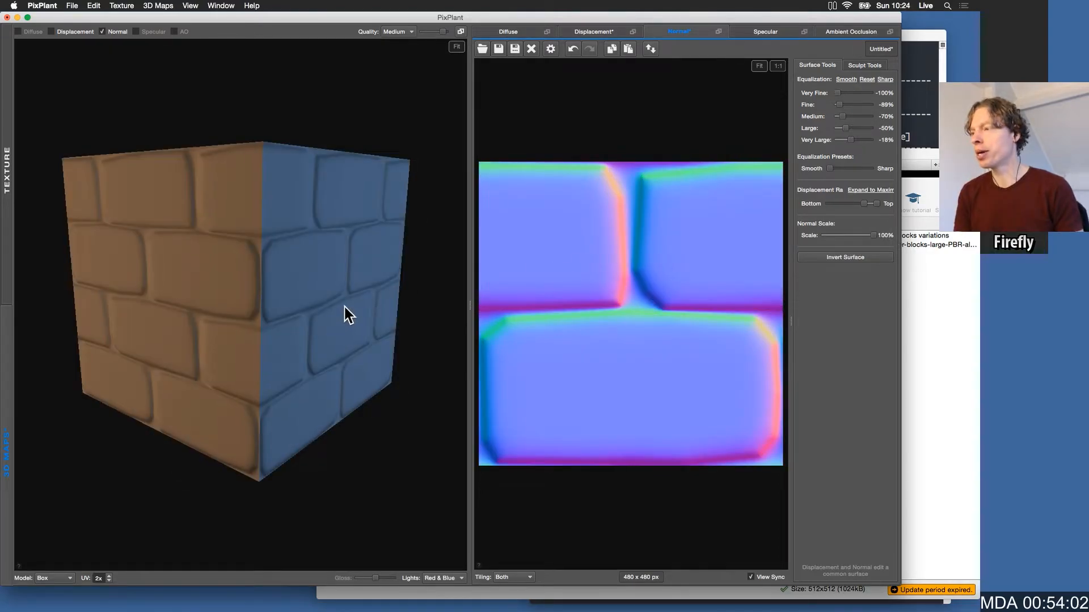
pyautogui.moveTo(345, 314); pyautogui.dragTo(311, 306)
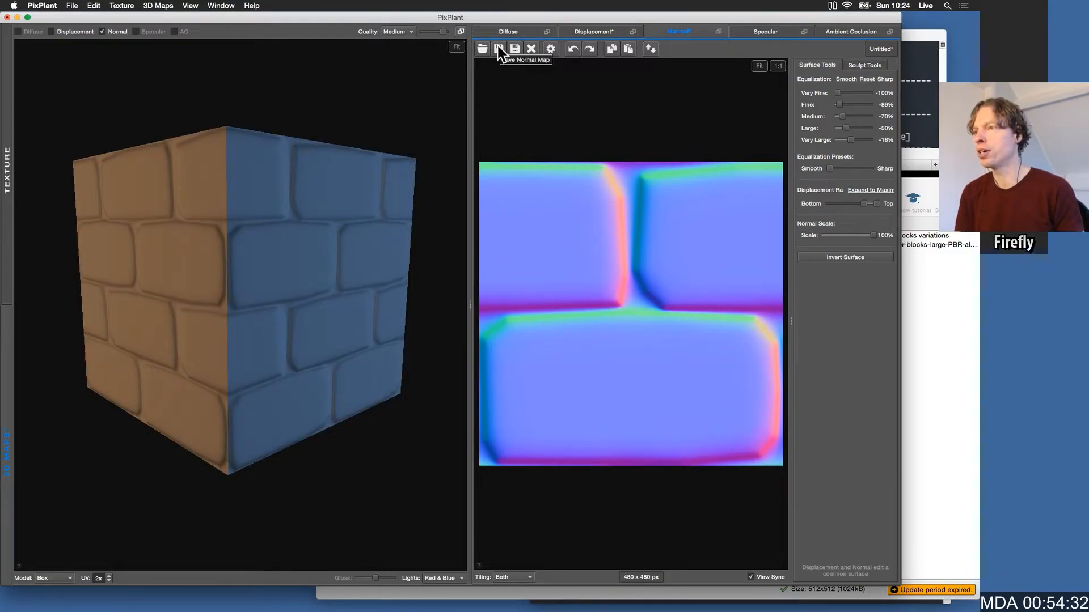
# Step: Save the normal map as Cinder-blocks-large-PBR-normal.png in the Cinder blocks variations folder, and bring up TexturePacker to refresh its sprites
pyautogui.click(515, 50)
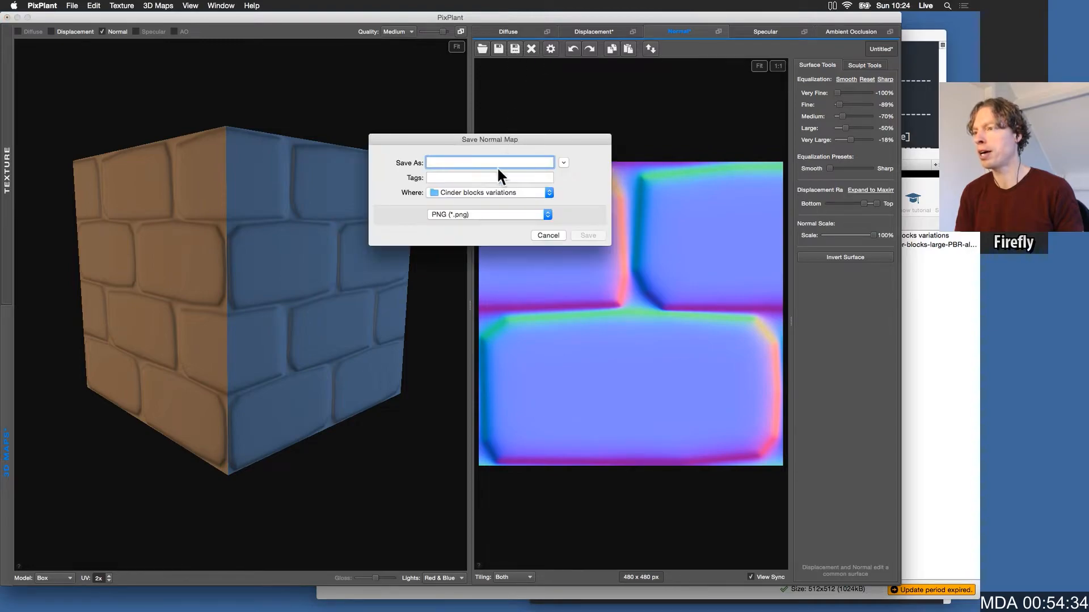
pyautogui.click(563, 163)
pyautogui.click(601, 218)
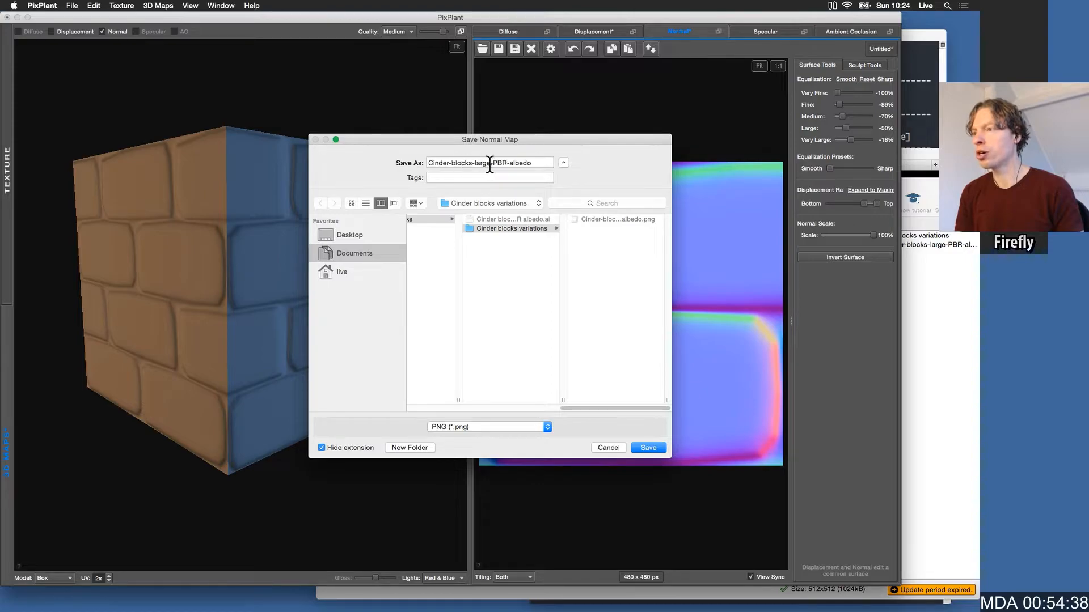
pyautogui.doubleClick(510, 163)
pyautogui.write('normal')
pyautogui.click(648, 447)
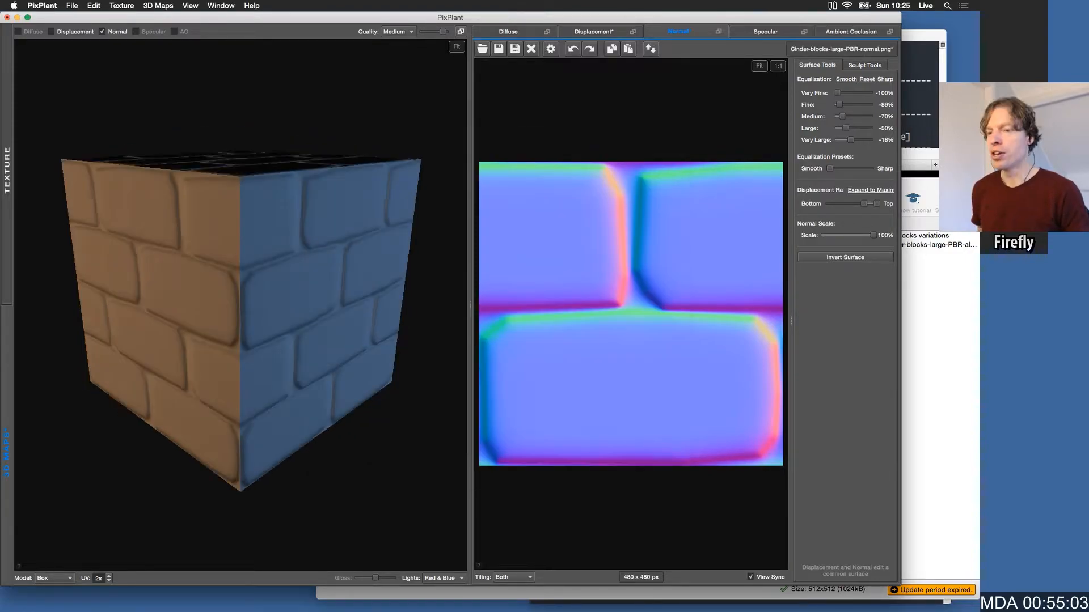
pyautogui.click(923, 443)
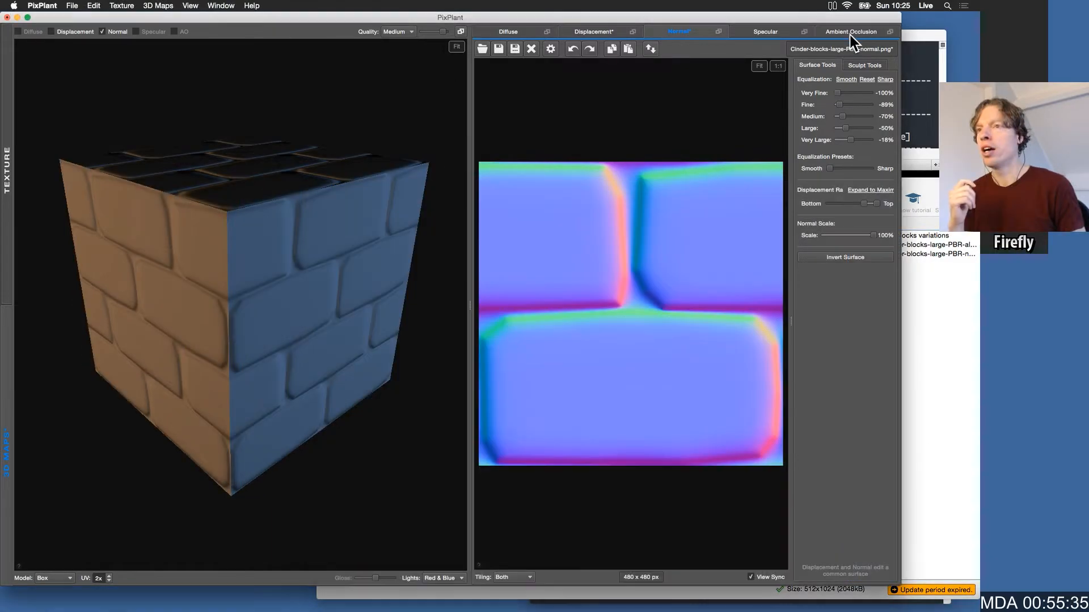
# Step: In PixPlant, extract an ambient occlusion map for the large cinder blocks
pyautogui.click(851, 31)
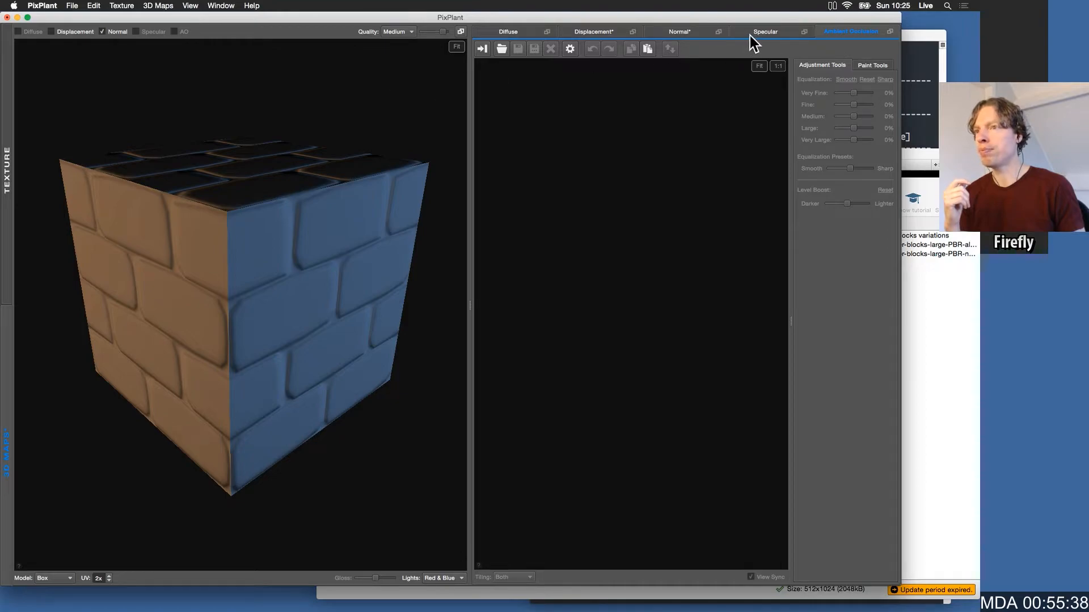
pyautogui.click(685, 34)
pyautogui.click(168, 7)
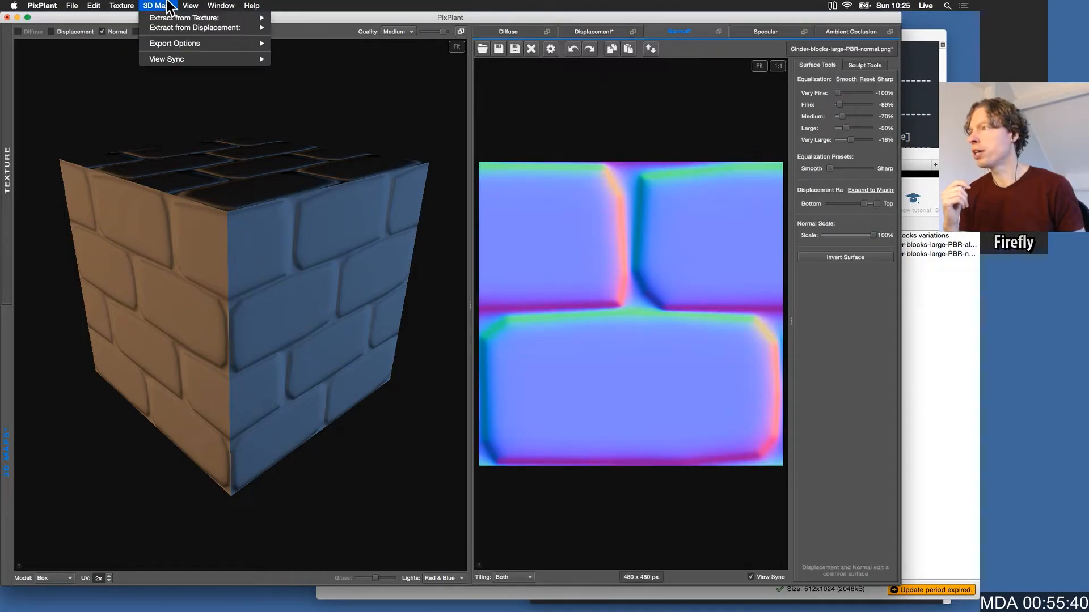
pyautogui.moveTo(176, 18)
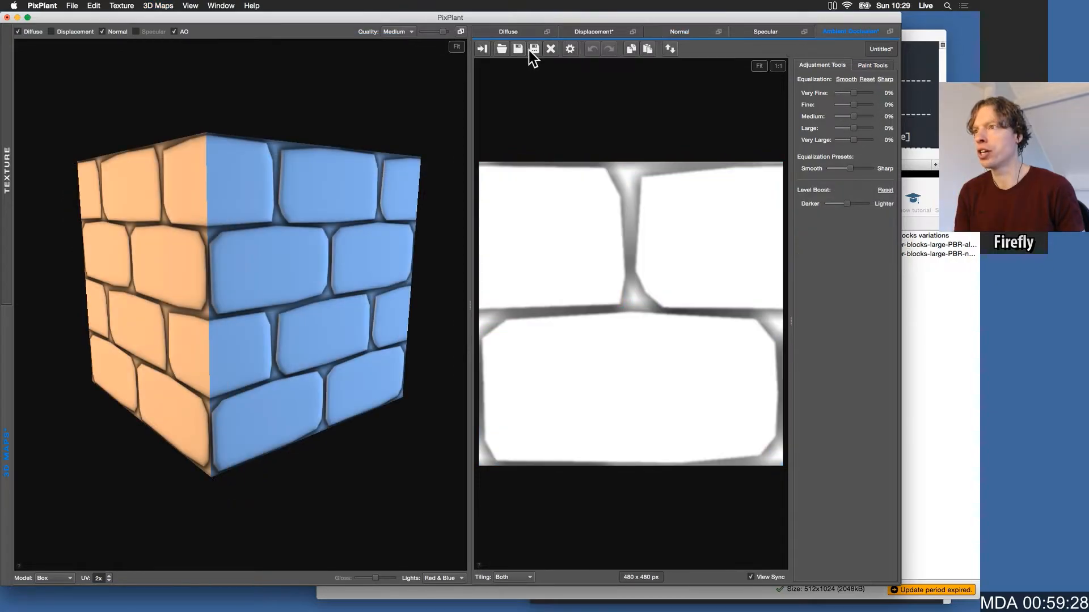
# Step: Save the ambient occlusion map as Cinder-blocks-large-PBR-material.png in Cinder blocks variations, and publish the regular.tps sprite sheet in TexturePacker
pyautogui.click(533, 49)
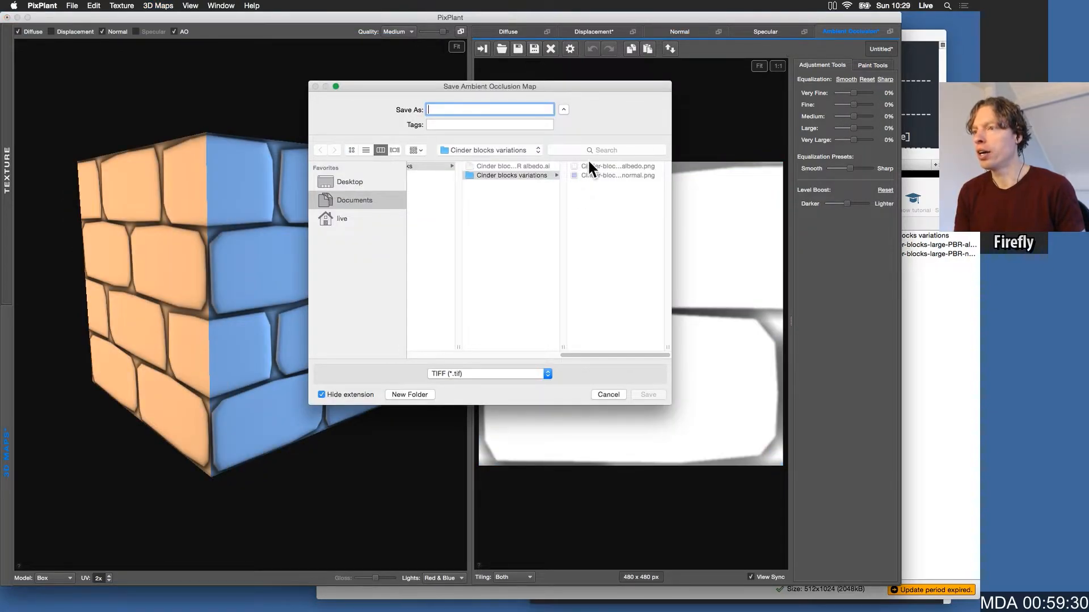
pyautogui.click(589, 164)
pyautogui.tripleClick(510, 109)
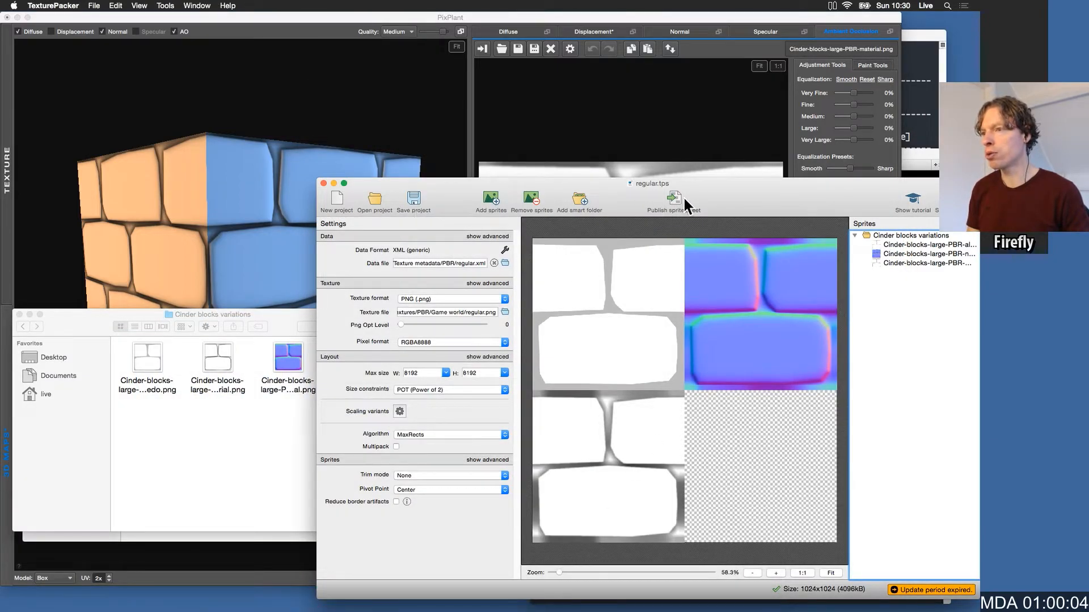
pyautogui.click(679, 199)
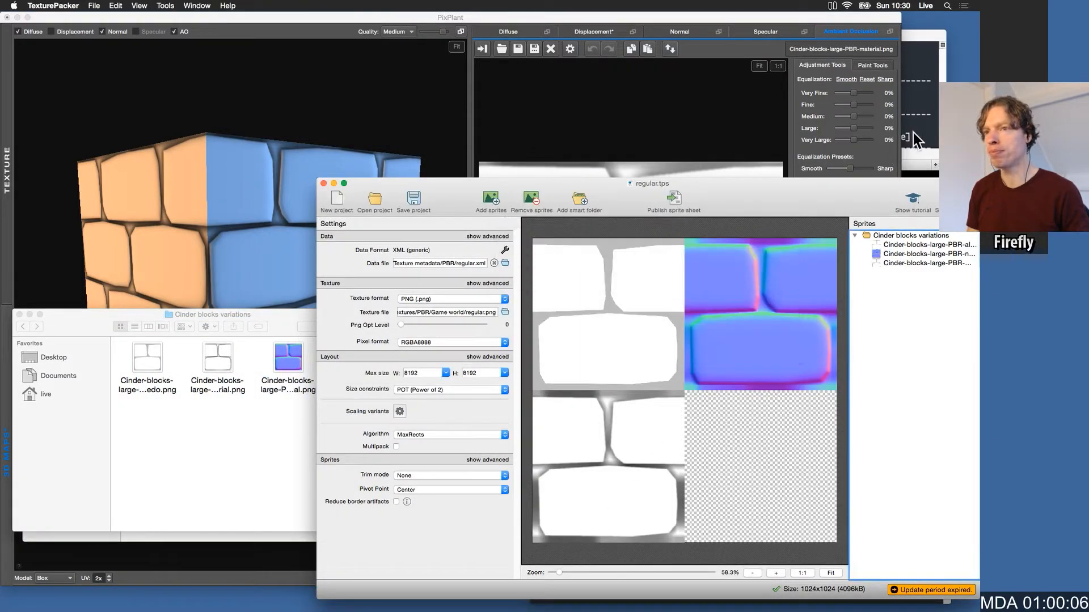
# Step: Rerun textureconverter on regular.png with options 8 255 m, and rerun make in the Code generation terminal
pyautogui.click(918, 122)
pyautogui.press('Up')
pyautogui.press('Return')
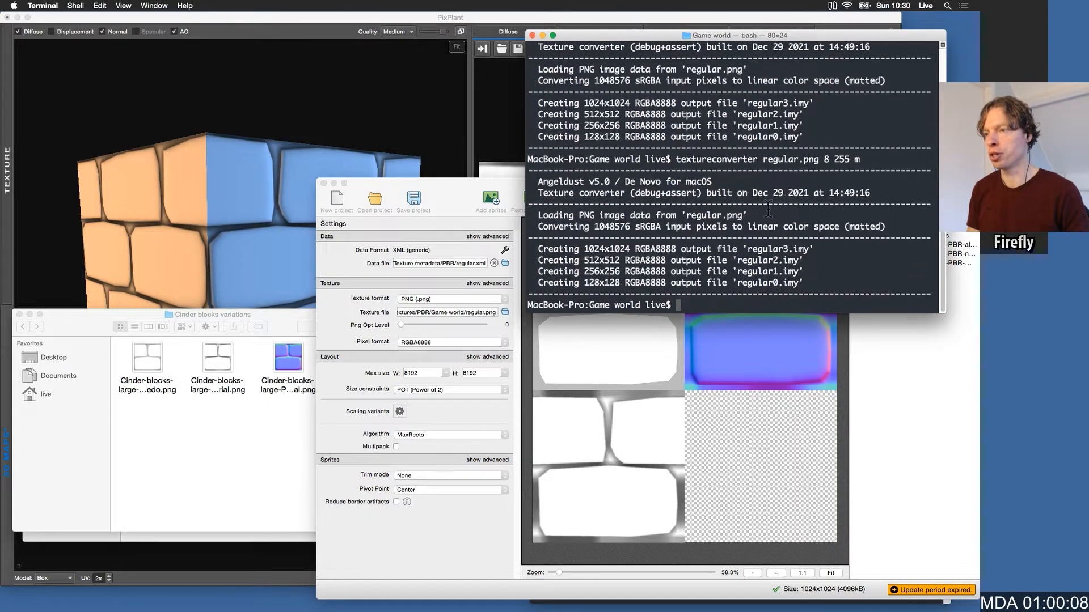
pyautogui.click(616, 601)
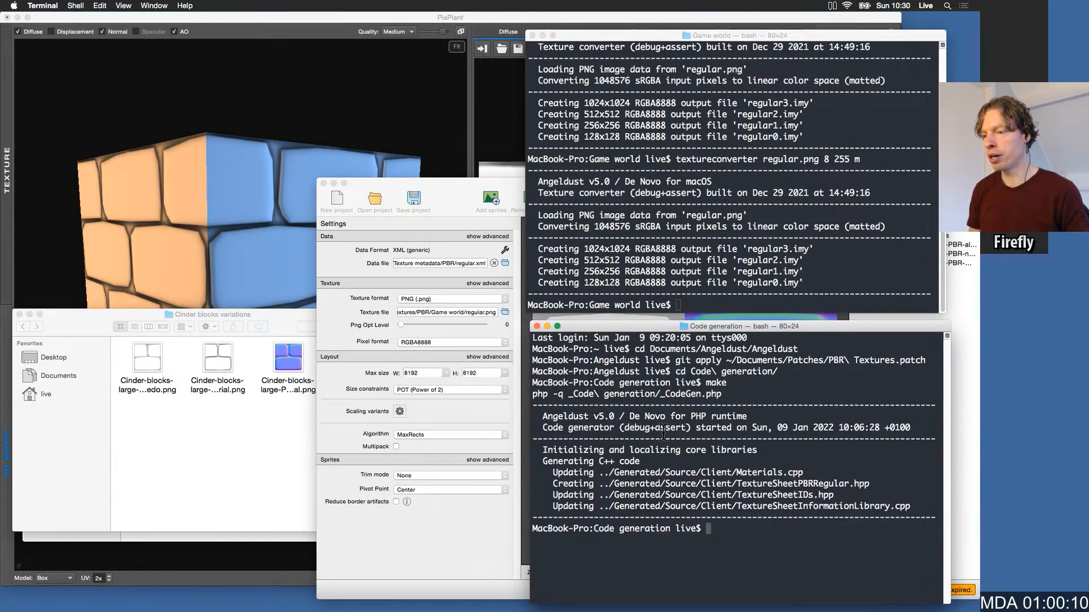
pyautogui.press('Return')
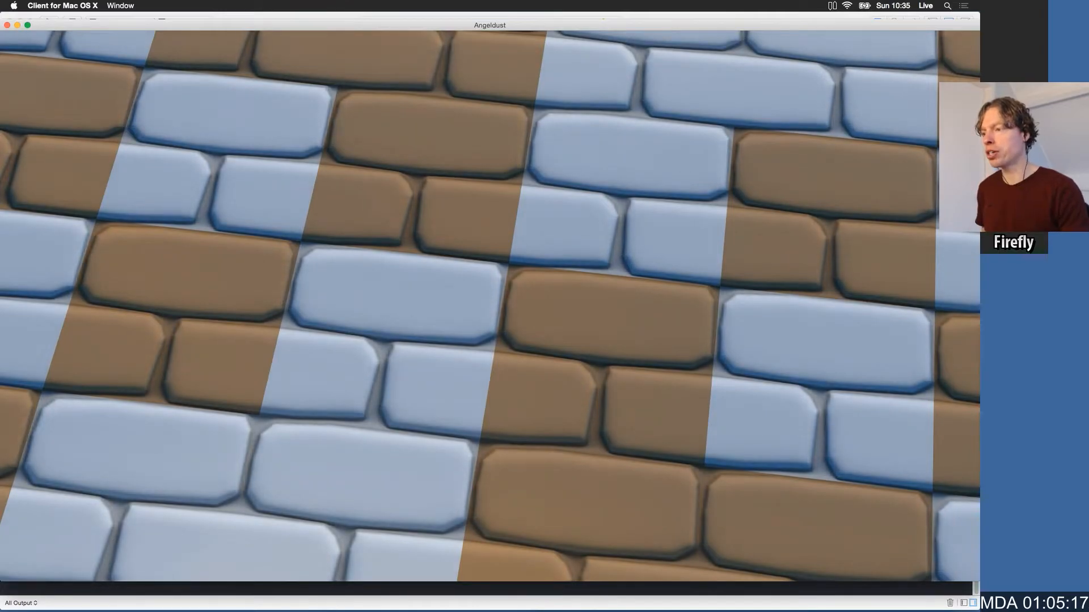
# Step: Move through the Angeldust game world and examine the cinder block textures on the walkways and walls from several angles
pyautogui.press('s')
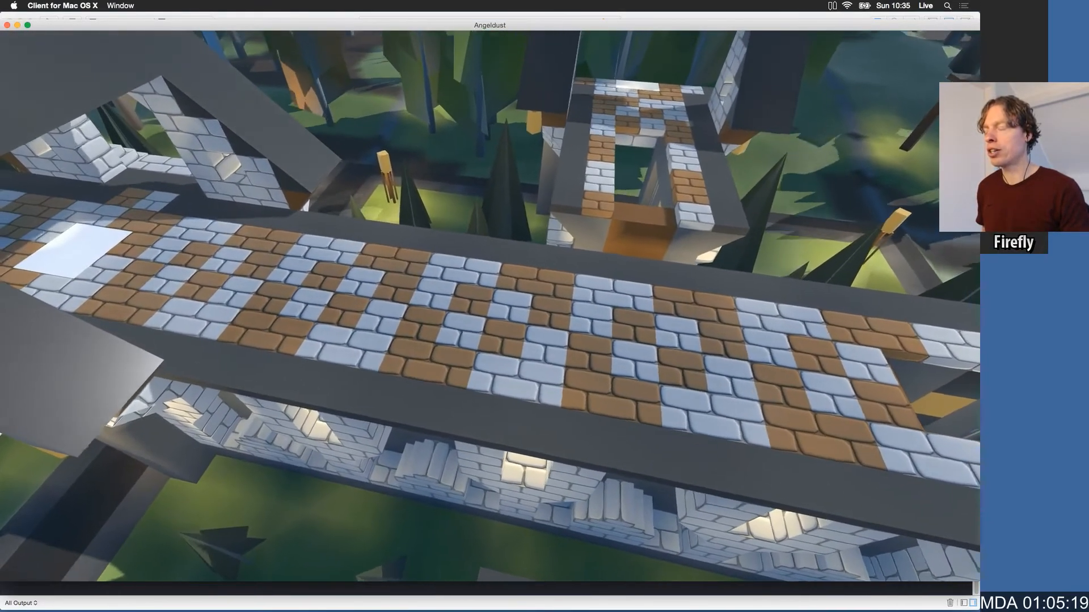
pyautogui.press('w')
pyautogui.press('a')
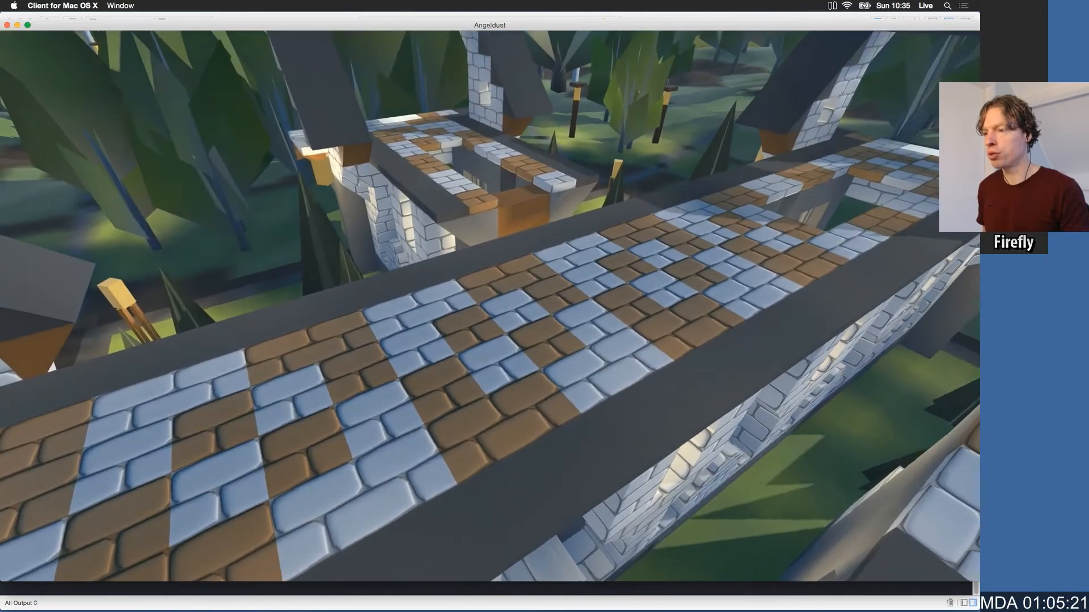
pyautogui.press('a')
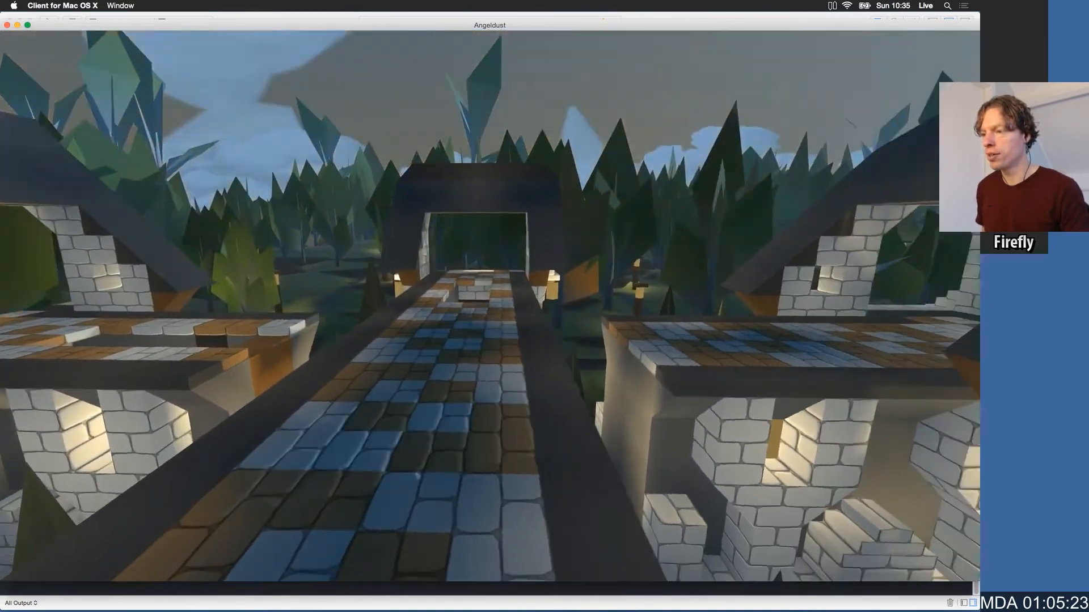
pyautogui.press('a')
pyautogui.press('a')
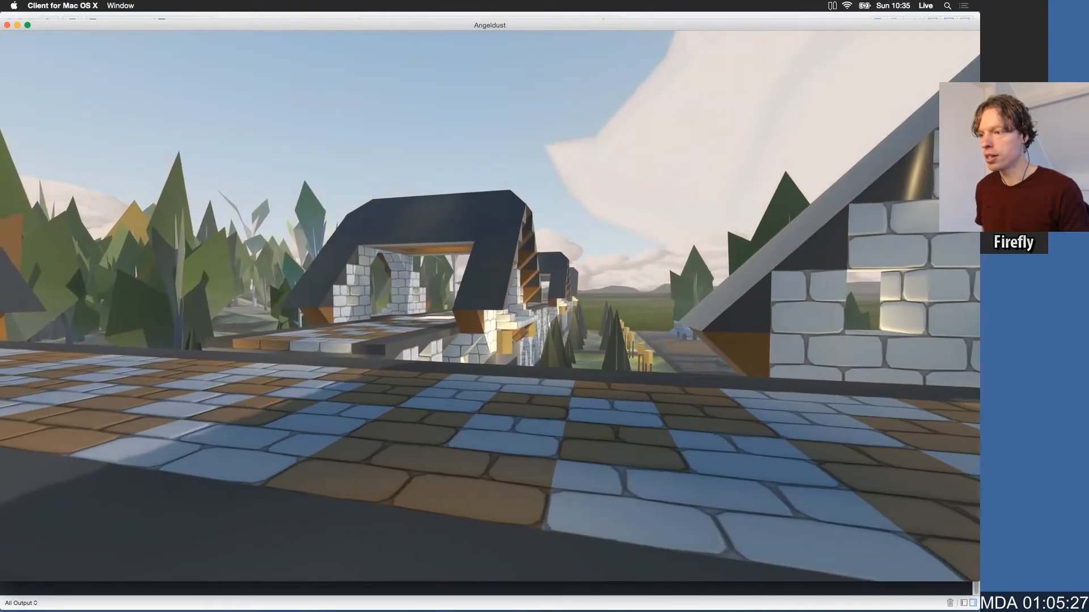
pyautogui.press('a')
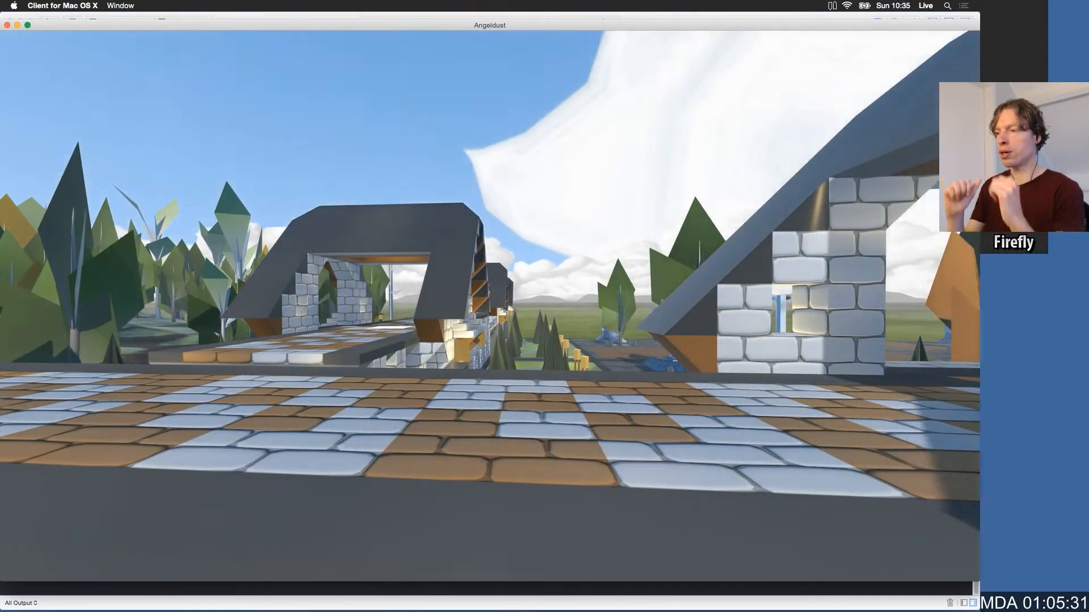
pyautogui.press('w')
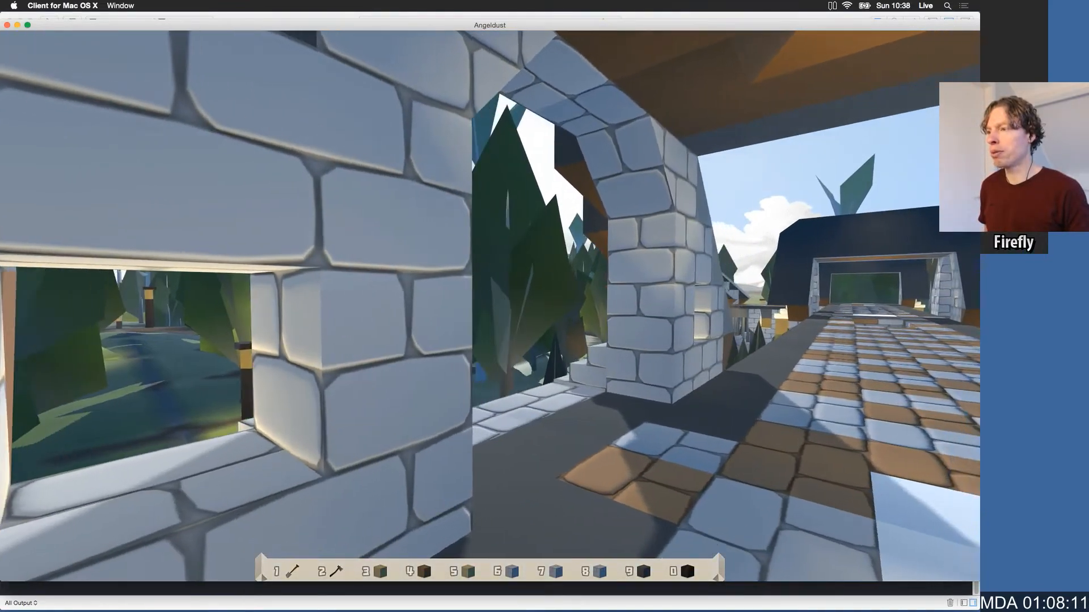
pyautogui.press('w')
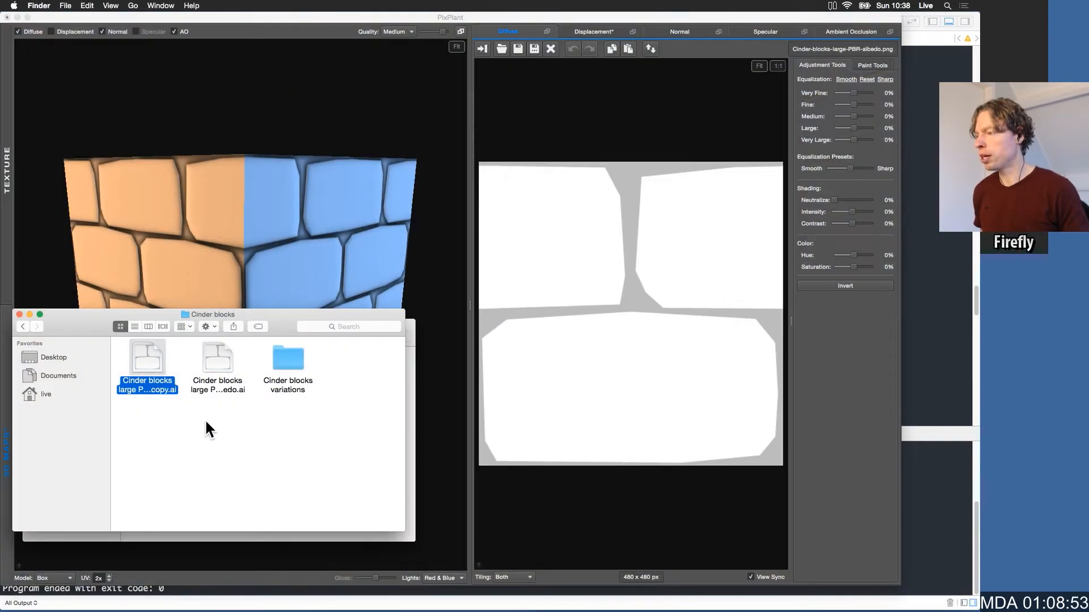
# Step: Rename the copied Illustrator file in the Cinder blocks folder as Cinder blocks large PBR displacement.ai
pyautogui.press('Return')
pyautogui.press('Right')
pyautogui.press('BackSpace')
pyautogui.press('BackSpace')
pyautogui.press('BackSpace')
pyautogui.press('BackSpace')
pyautogui.press('BackSpace')
pyautogui.press('BackSpace')
pyautogui.press('BackSpace')
pyautogui.press('BackSpace')
pyautogui.press('BackSpace')
pyautogui.press('BackSpace')
pyautogui.press('BackSpace')
pyautogui.write('displacement')
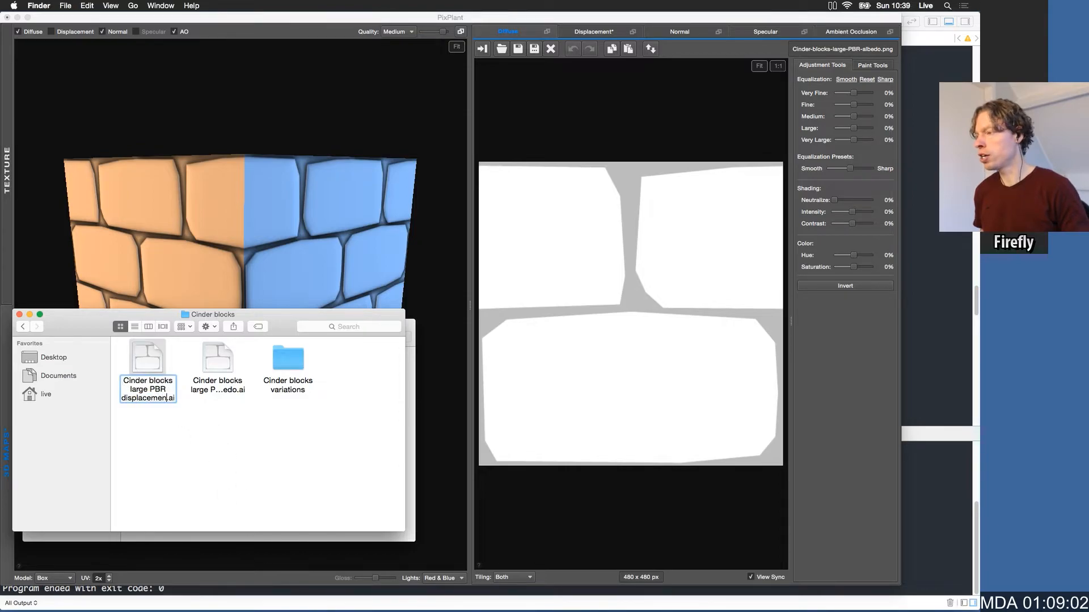
pyautogui.press('Return')
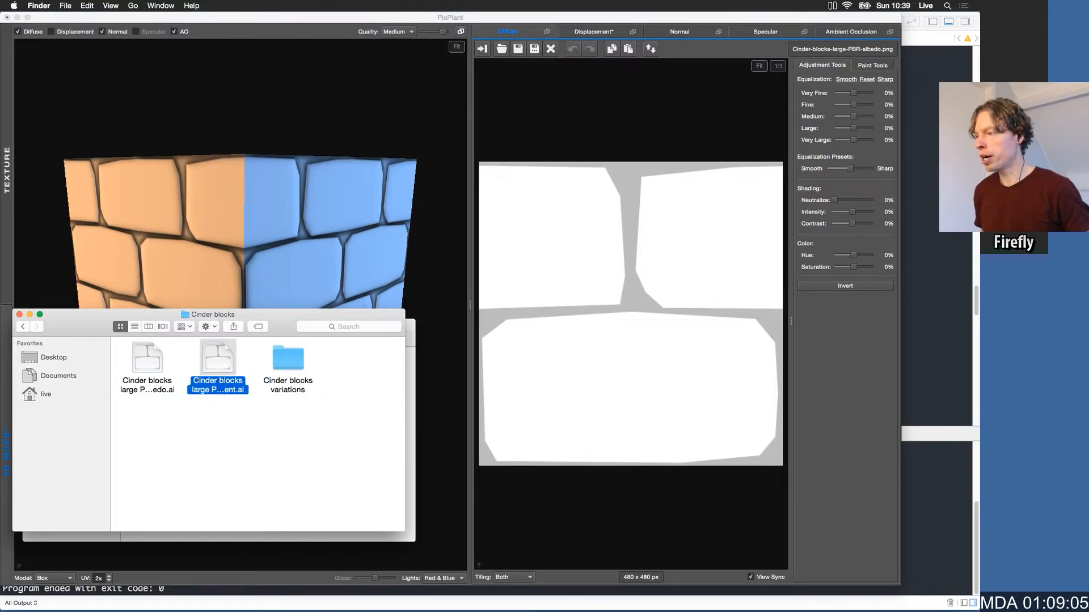
# Step: Open Cinder blocks large PBR albedo.ai in Illustrator and set the New Cinder BG layer's fill to RGB 123, 123, 123
pyautogui.click(147, 369)
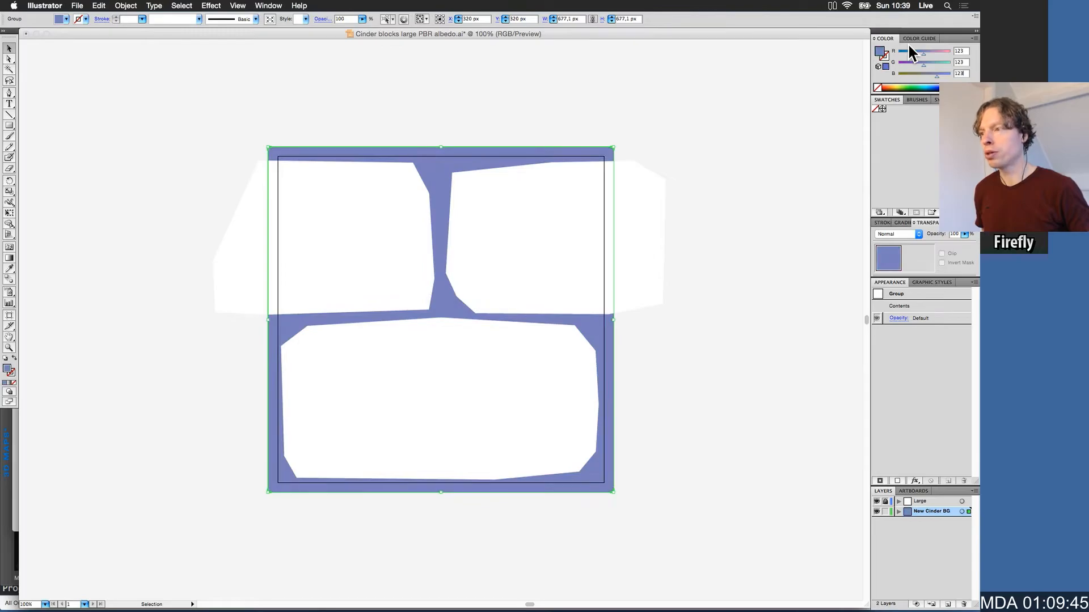
pyautogui.press('Return')
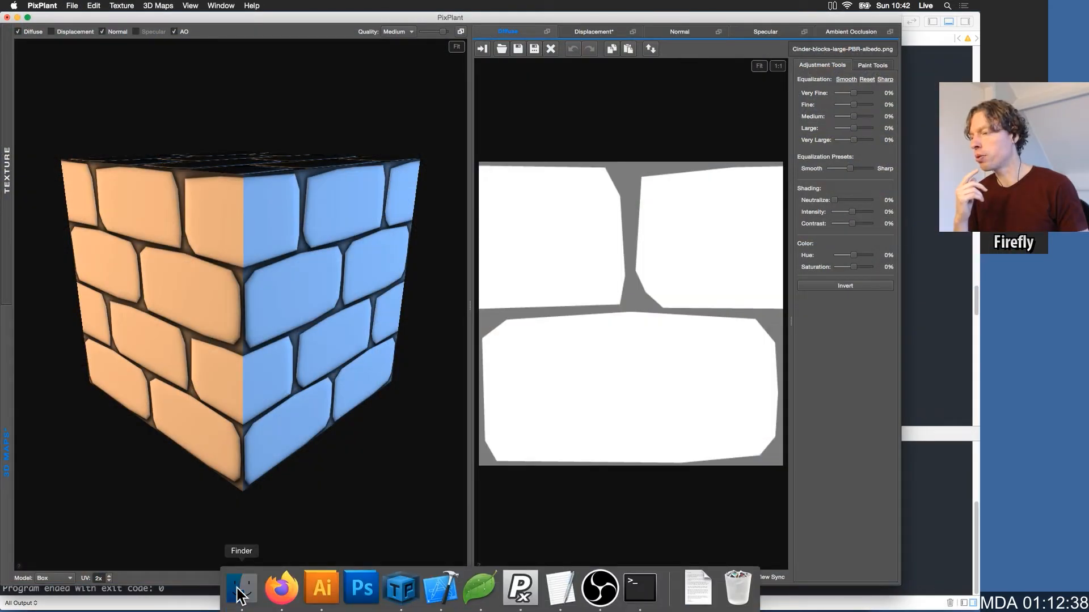
# Step: In Finder, check the Cinder blocks variations folder's contents and rename the folder as Cinder blocks variations PixPlant
pyautogui.click(241, 587)
pyautogui.doubleClick(288, 363)
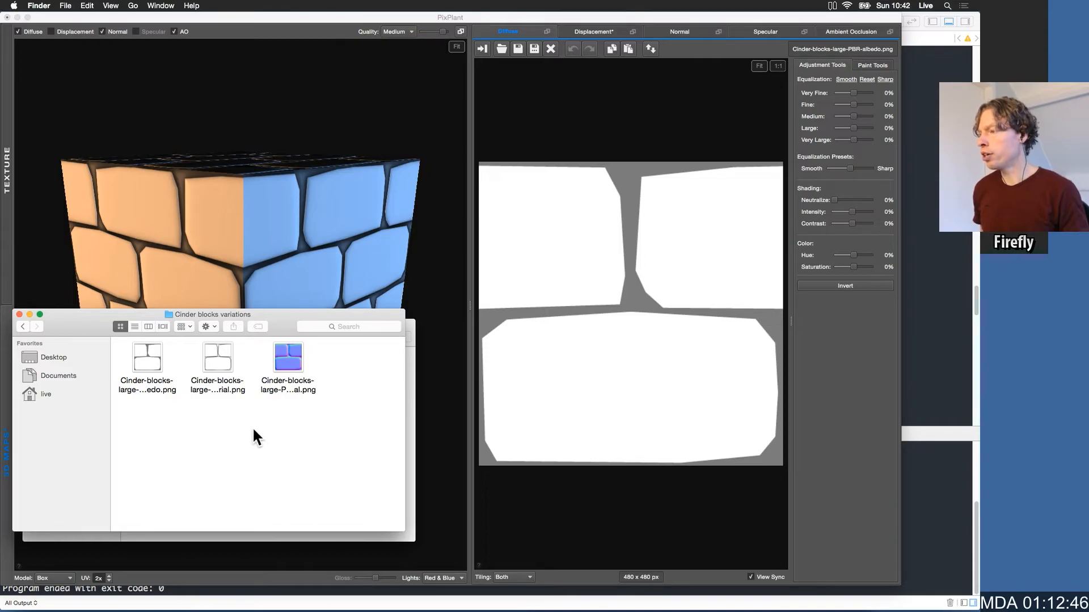
pyautogui.press('super+Up')
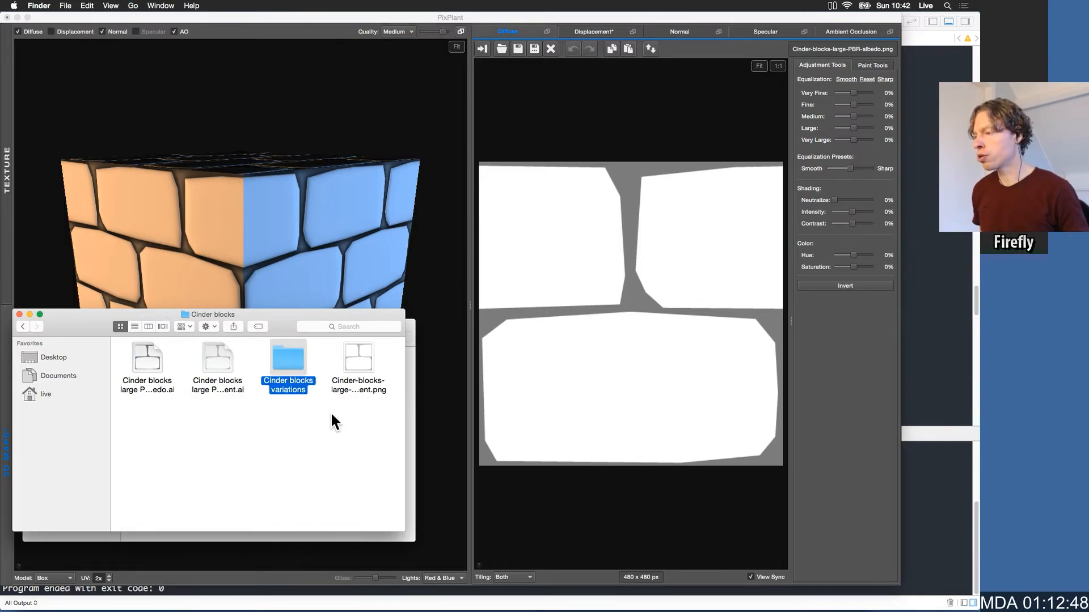
pyautogui.press('Return')
pyautogui.press('Right')
pyautogui.write('PixPlant')
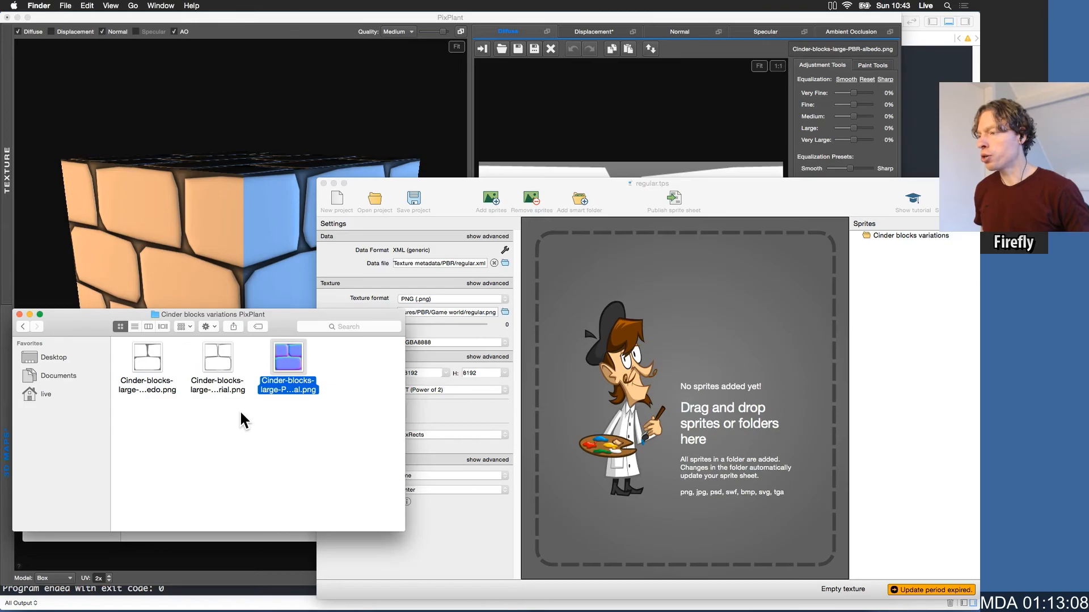
# Step: Preview the PNG textures in Cinder blocks variations PixPlant, from the normal map to the albedo, and return to the Cinder blocks folder
pyautogui.press('space')
pyautogui.press('Left')
pyautogui.press('Left')
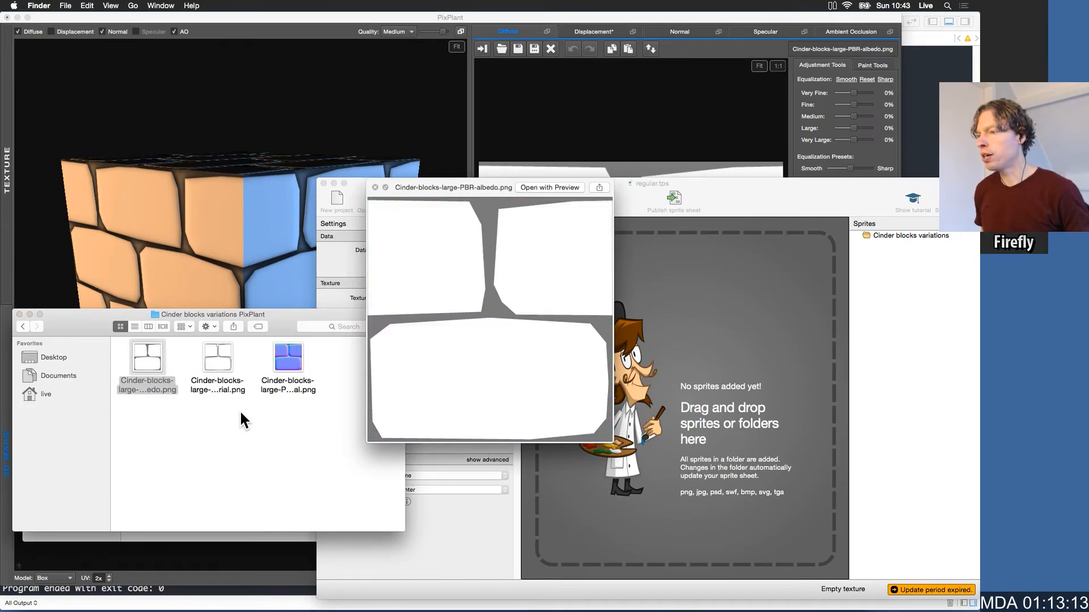
pyautogui.press('space')
pyautogui.press('super+Up')
pyautogui.click(239, 423)
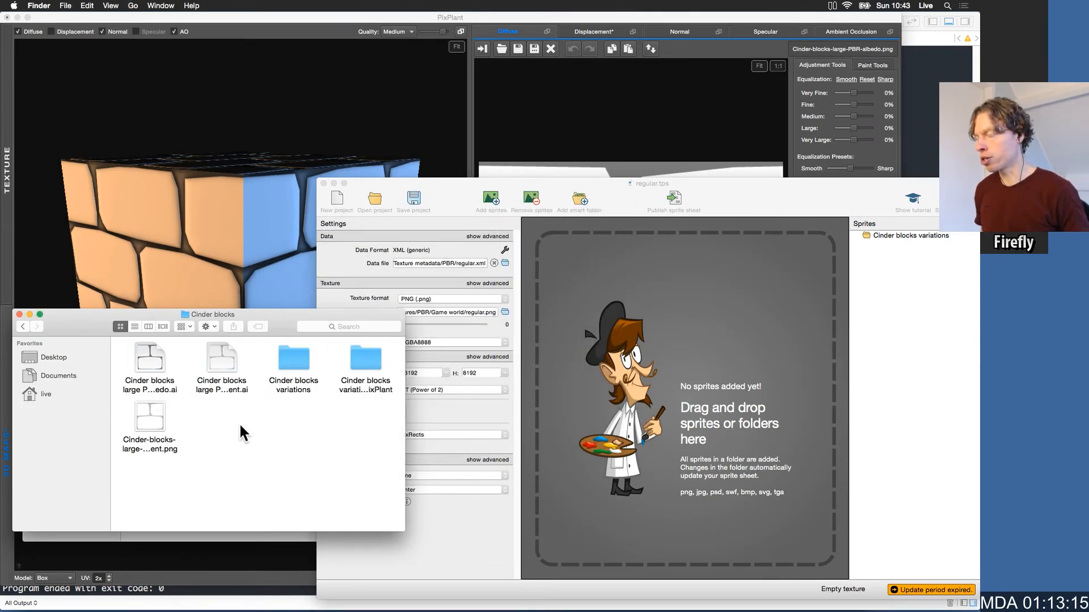